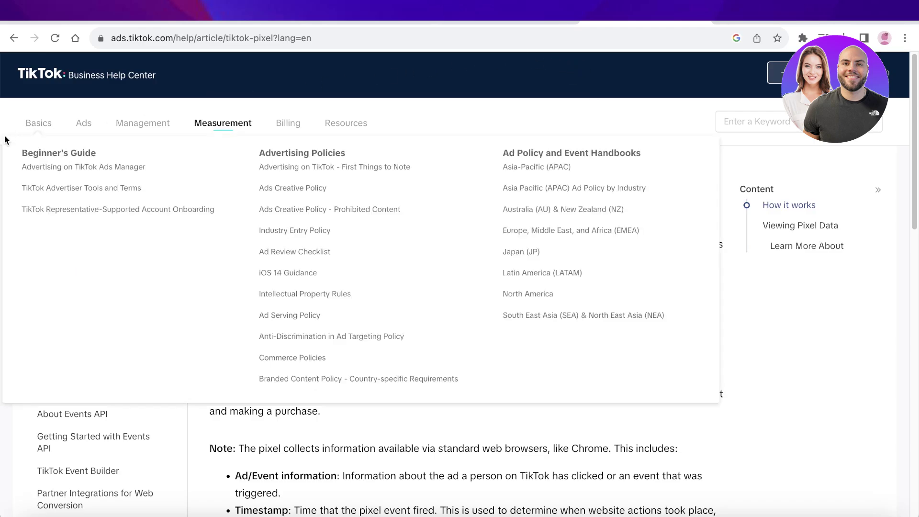
Open the help article on the TikTok Ads Manager platform structure and read its Homepage and TikTok Ads Manager sections
{"action": "mouse_move", "coordinate": [91, 120]}
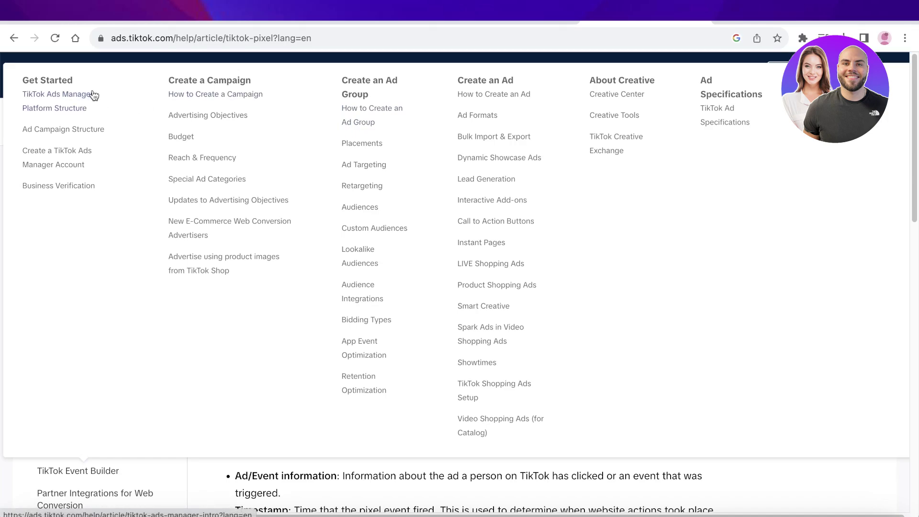
{"action": "left_click", "coordinate": [79, 95]}
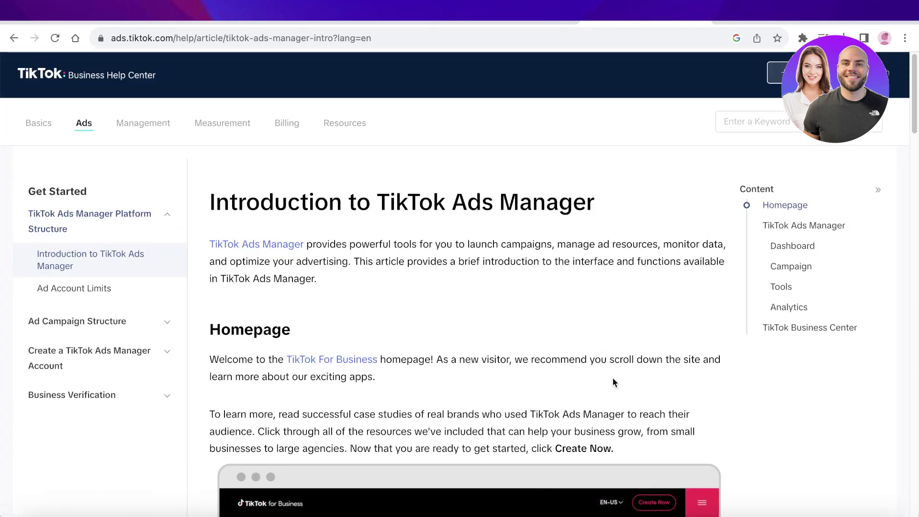
{"action": "scroll", "coordinate": [596, 439], "scroll_direction": "down", "scroll_amount": 1}
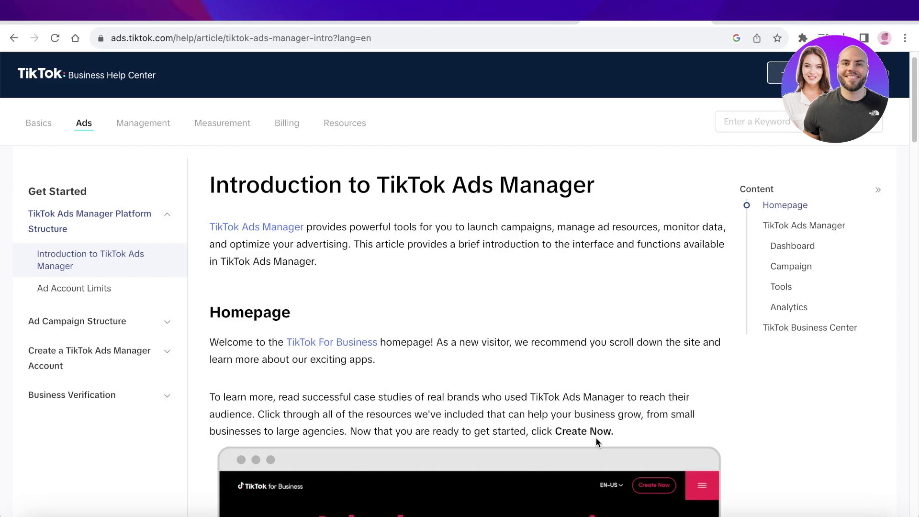
{"action": "scroll", "coordinate": [563, 406], "scroll_direction": "down", "scroll_amount": 3}
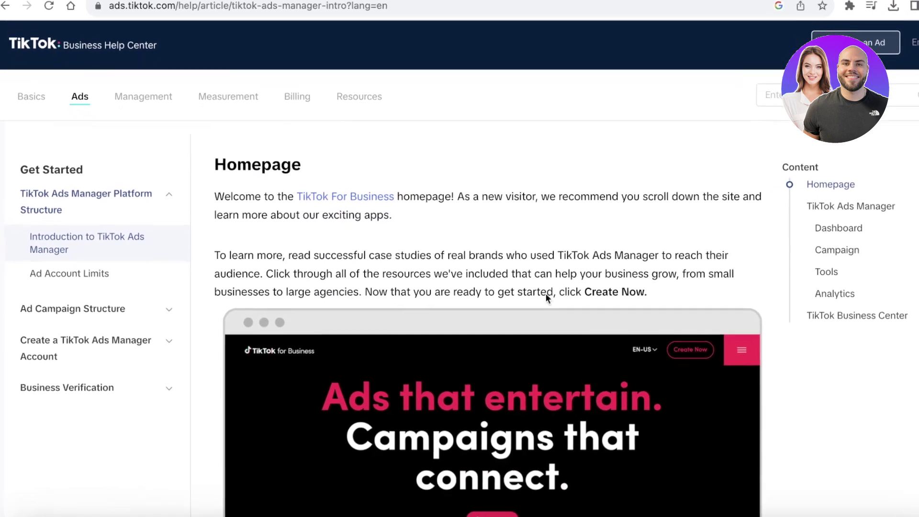
{"action": "scroll", "coordinate": [562, 259], "scroll_direction": "up", "scroll_amount": 3}
{"action": "scroll", "coordinate": [562, 259], "scroll_direction": "down", "scroll_amount": 8}
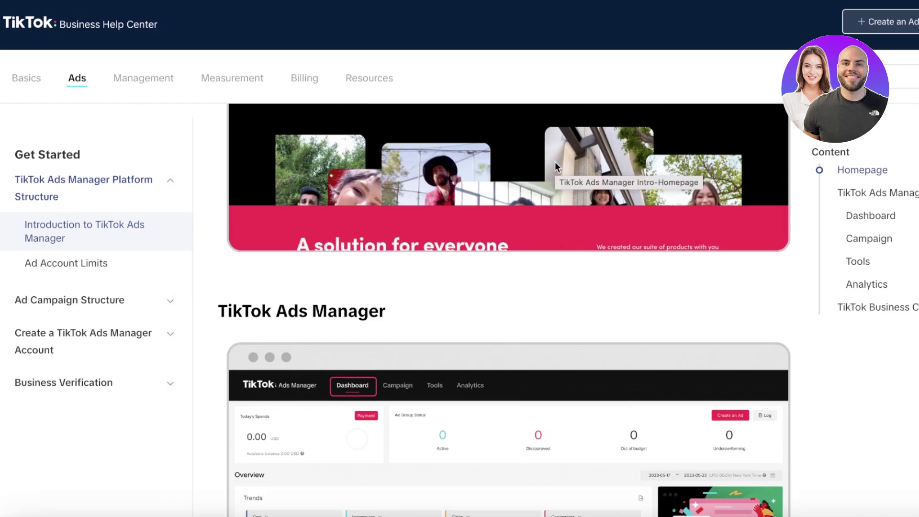
{"action": "scroll", "coordinate": [556, 168], "scroll_direction": "down", "scroll_amount": 5}
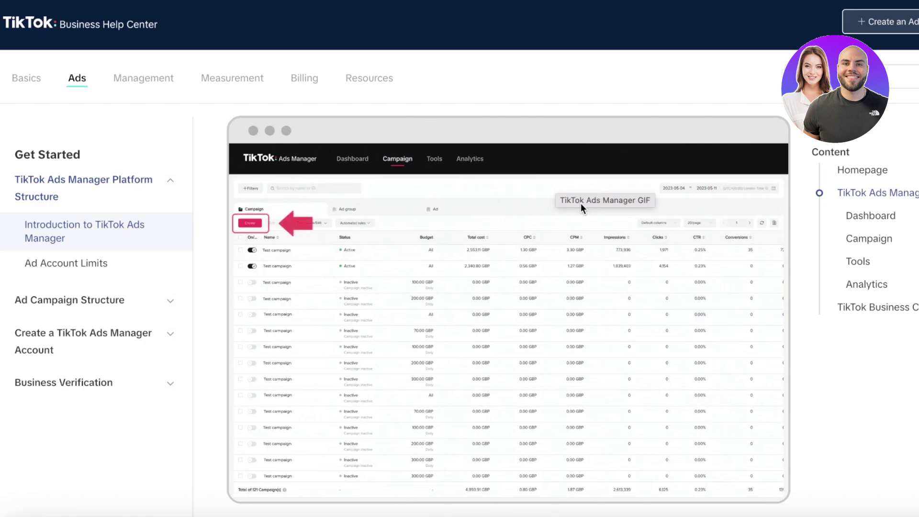
{"action": "scroll", "coordinate": [550, 220], "scroll_direction": "down", "scroll_amount": 3}
Expand the Ad Campaign Structure and Create a TikTok Ads Manager Account topics and read the article's Dashboard and Campaign sections
{"action": "left_click", "coordinate": [58, 316]}
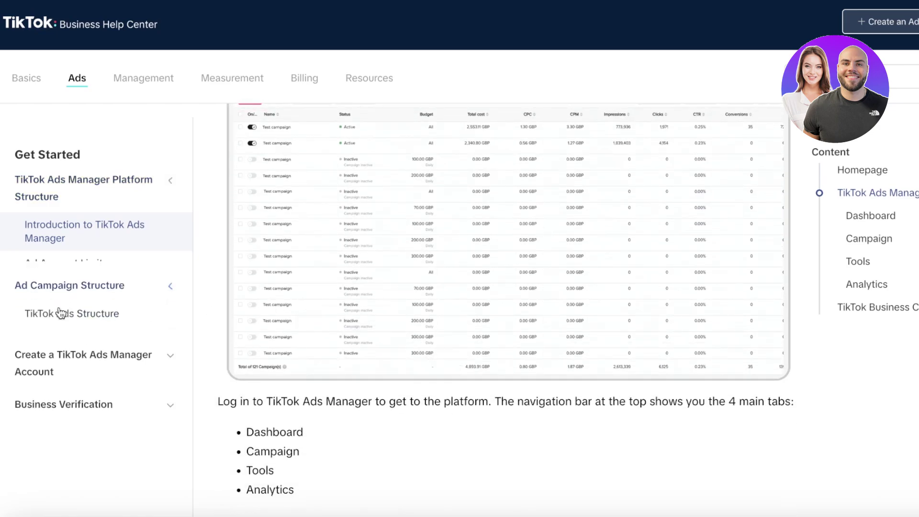
{"action": "left_click", "coordinate": [60, 411]}
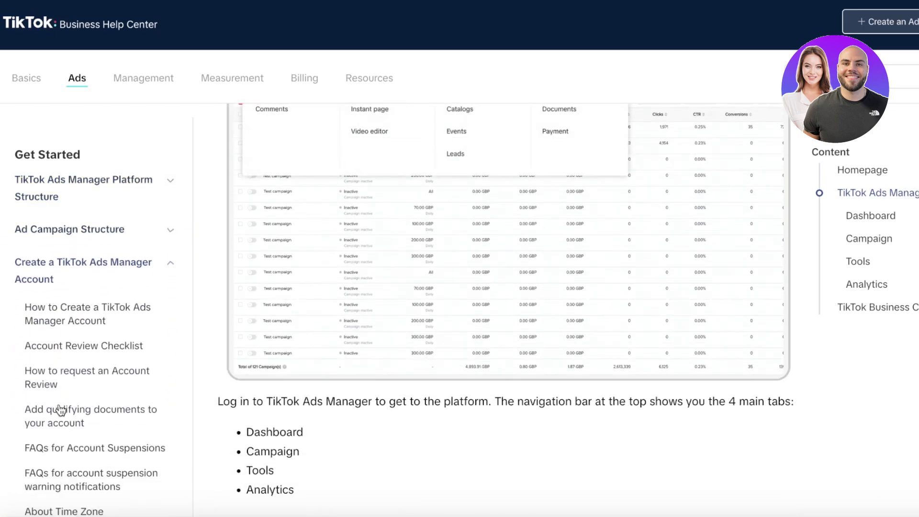
{"action": "scroll", "coordinate": [43, 371], "scroll_direction": "down", "scroll_amount": 8}
{"action": "scroll", "coordinate": [45, 363], "scroll_direction": "down", "scroll_amount": 10}
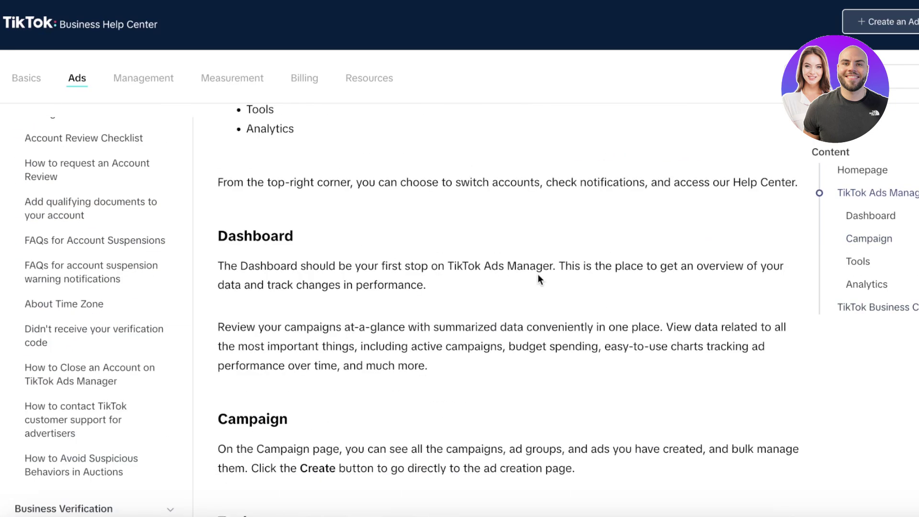
{"action": "scroll", "coordinate": [538, 275], "scroll_direction": "up", "scroll_amount": 8}
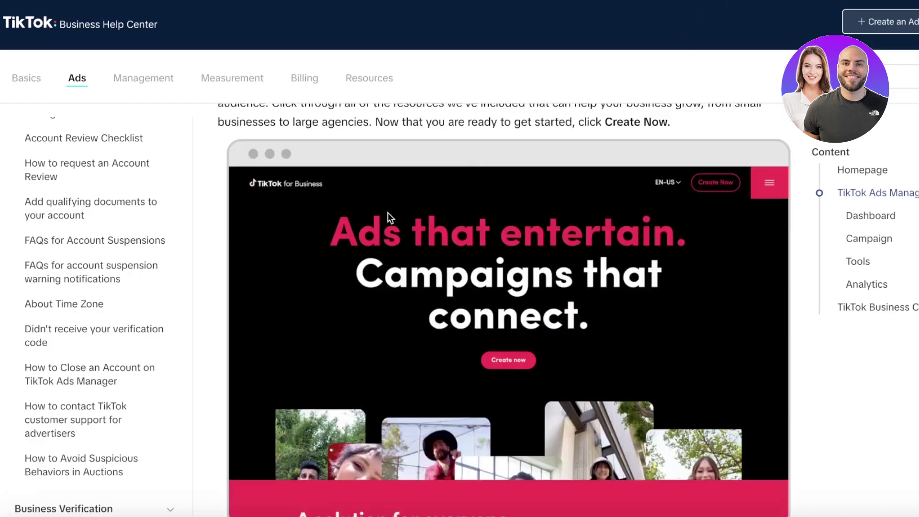
{"action": "scroll", "coordinate": [336, 206], "scroll_direction": "up", "scroll_amount": 2}
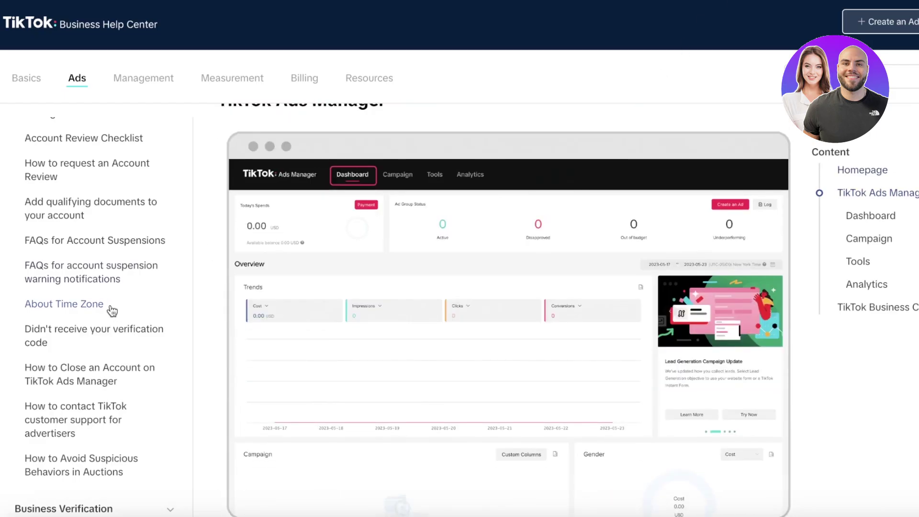
{"action": "mouse_move", "coordinate": [77, 77]}
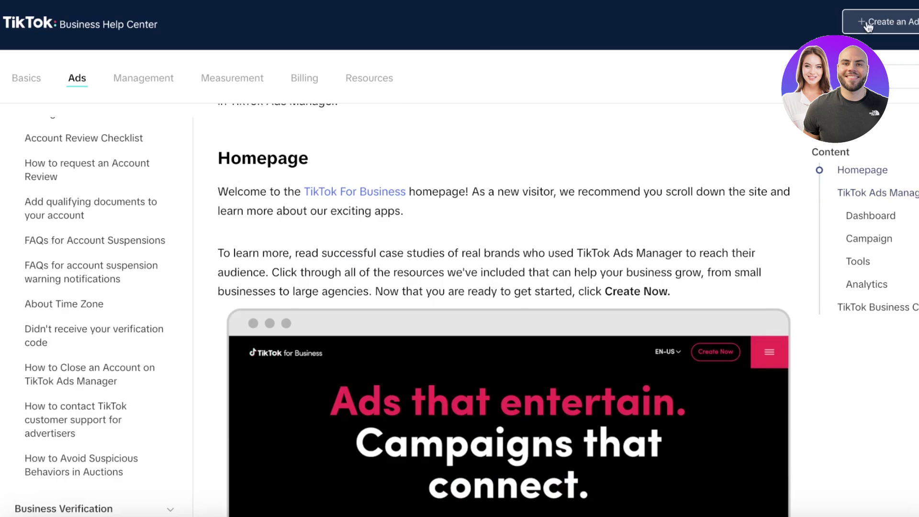
Start creating an ad through TikTok Business Center, logging in with TikTok and authorizing TikTok For Business to access the account
{"action": "left_click", "coordinate": [868, 24]}
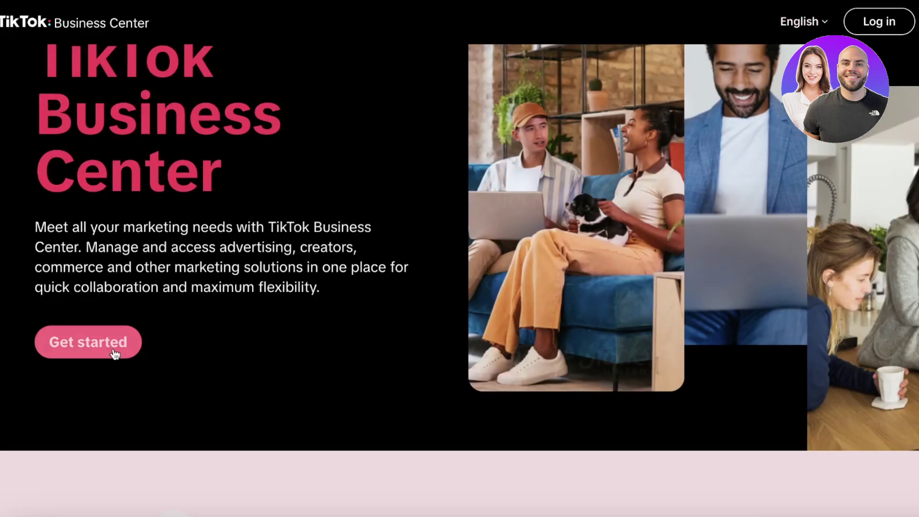
{"action": "left_click", "coordinate": [113, 348]}
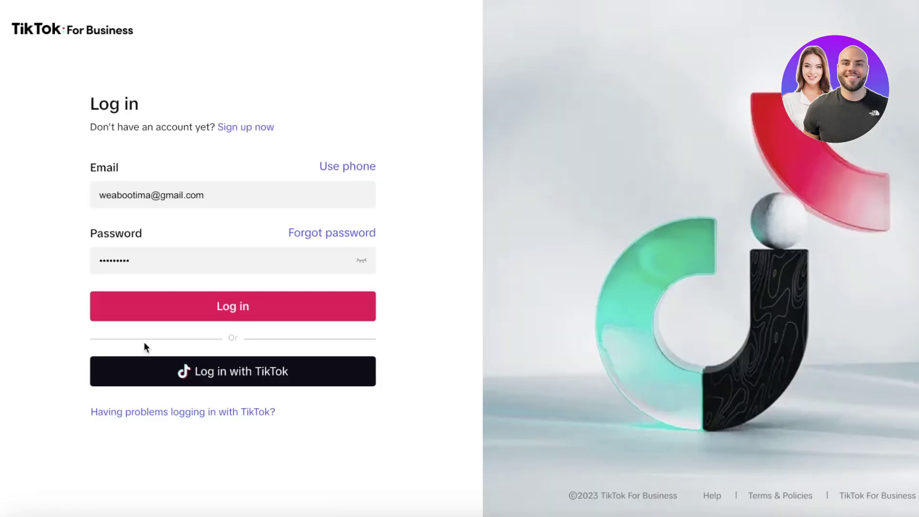
{"action": "left_click", "coordinate": [174, 362]}
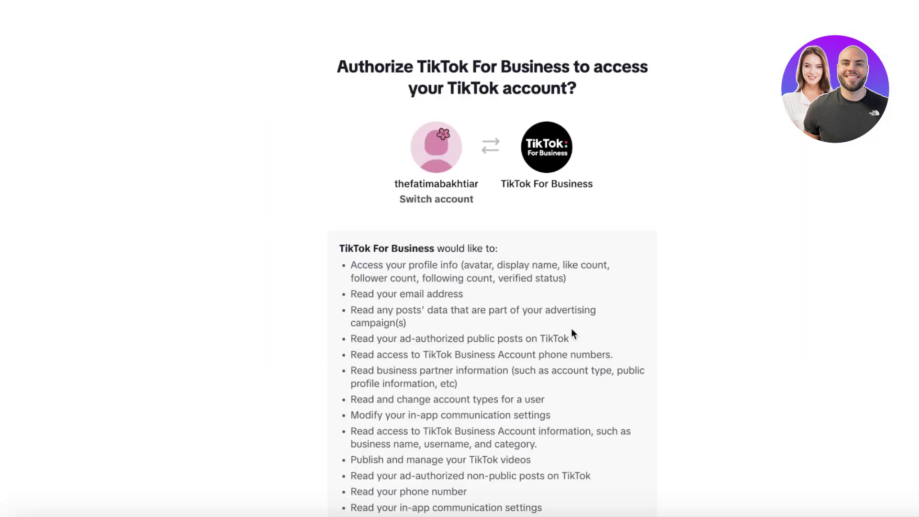
{"action": "scroll", "coordinate": [439, 287], "scroll_direction": "down", "scroll_amount": 5}
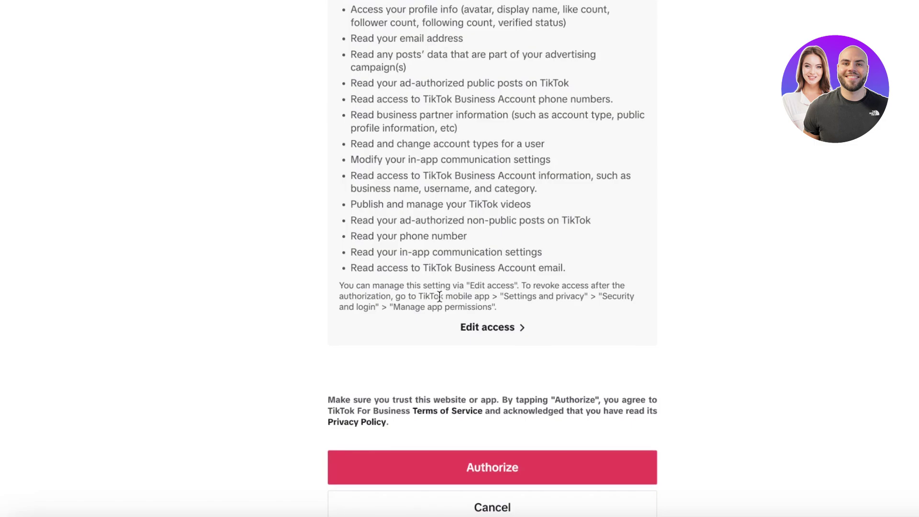
{"action": "left_click", "coordinate": [432, 466]}
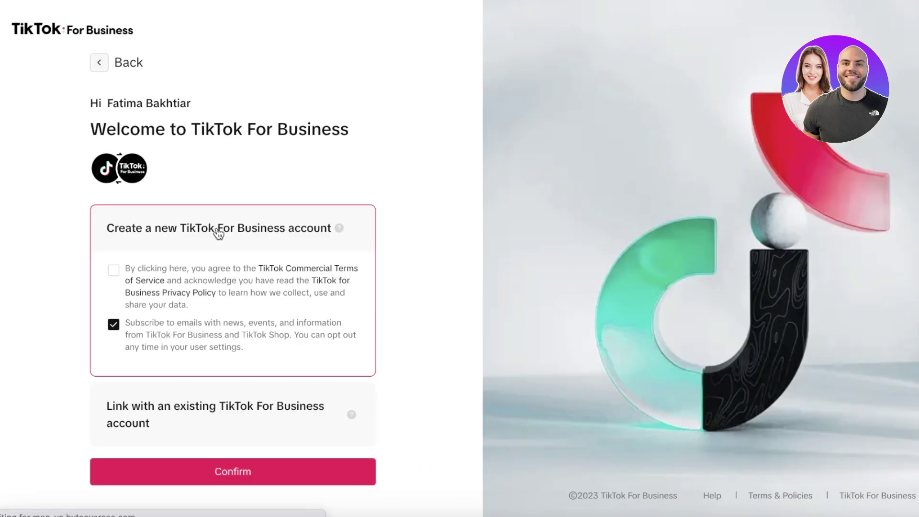
Create a new TikTok For Business account, accepting the Commercial Terms of Service and opting out of the email subscription
{"action": "scroll", "coordinate": [120, 261], "scroll_direction": "down", "scroll_amount": 1}
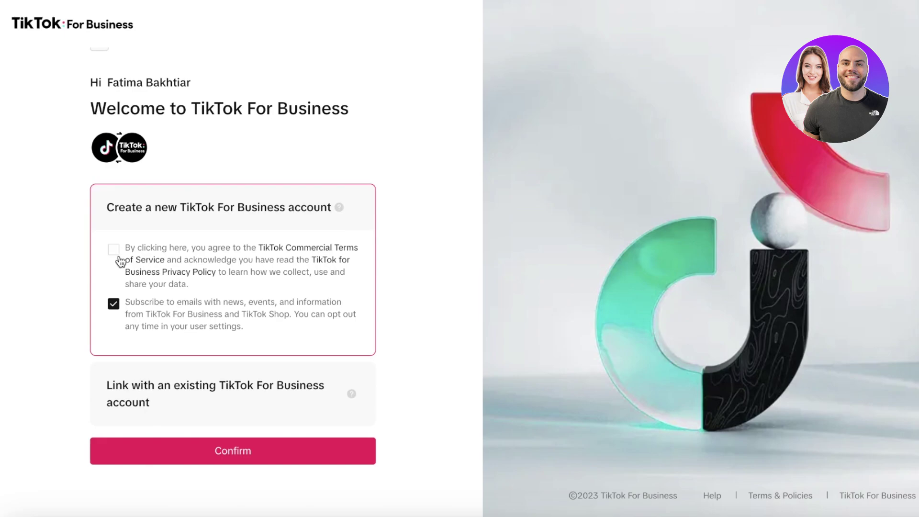
{"action": "left_click", "coordinate": [121, 261]}
{"action": "left_click", "coordinate": [115, 304]}
{"action": "left_click", "coordinate": [162, 451]}
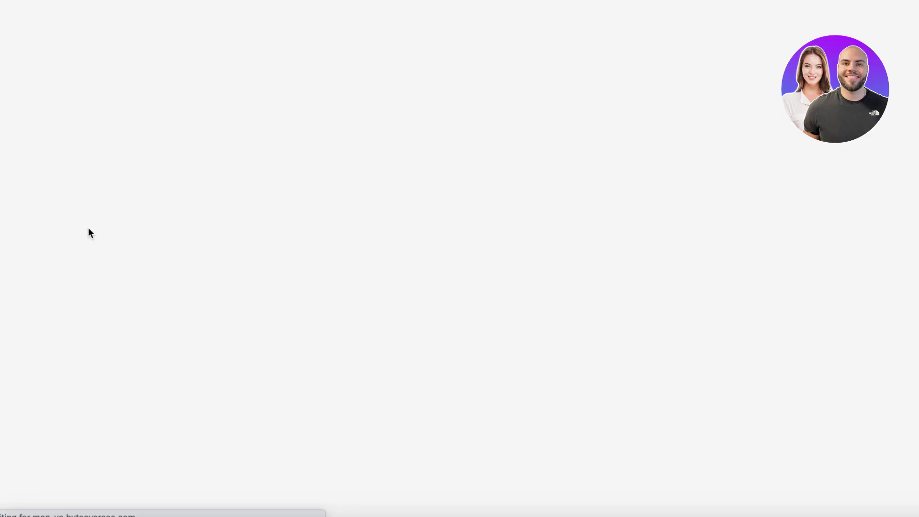
Name the Business Center Vivien and set its time zone to (UTC+11:00) Magadan Time
{"action": "left_click", "coordinate": [637, 208]}
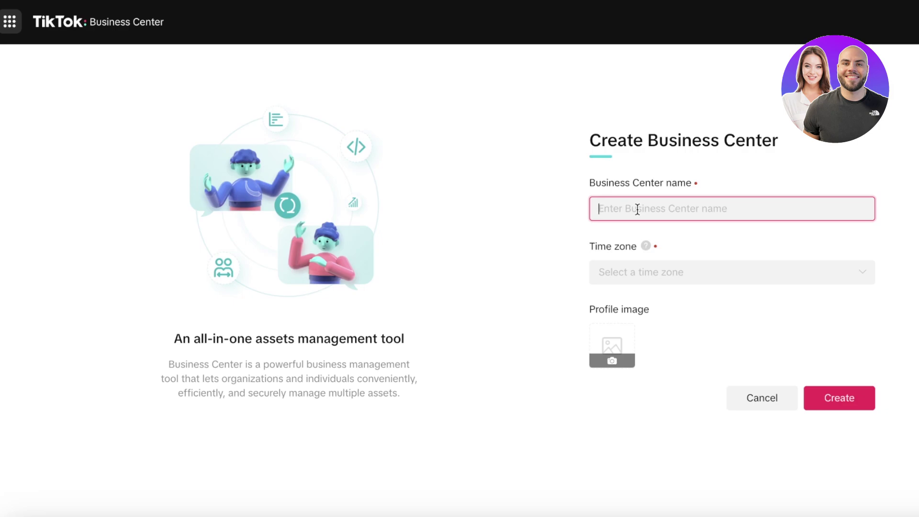
{"action": "type", "text": "O"}
{"action": "key", "text": "BackSpace"}
{"action": "type", "text": "W"}
{"action": "key", "text": "BackSpace"}
{"action": "type", "text": "A"}
{"action": "key", "text": "BackSpace"}
{"action": "type", "text": "G"}
{"action": "key", "text": "BackSpace"}
{"action": "type", "text": "Vivien"}
{"action": "left_click", "coordinate": [661, 282]}
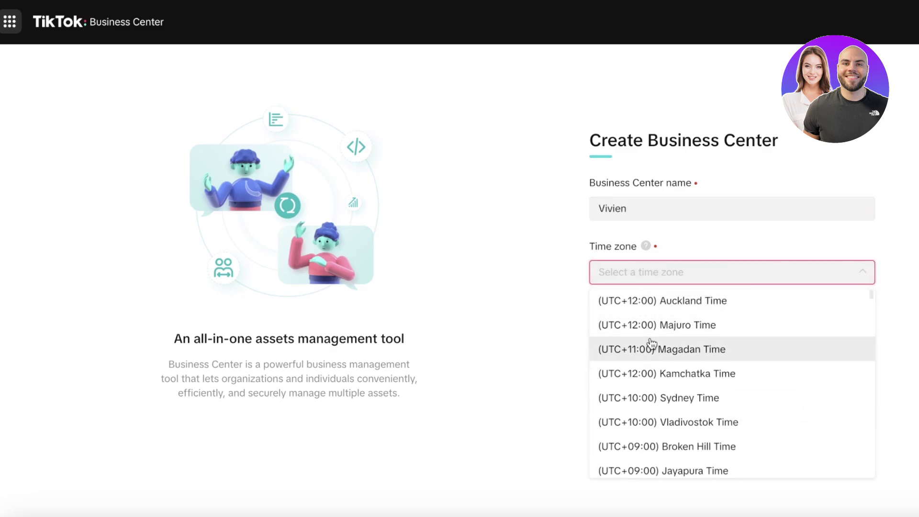
{"action": "left_click", "coordinate": [654, 348]}
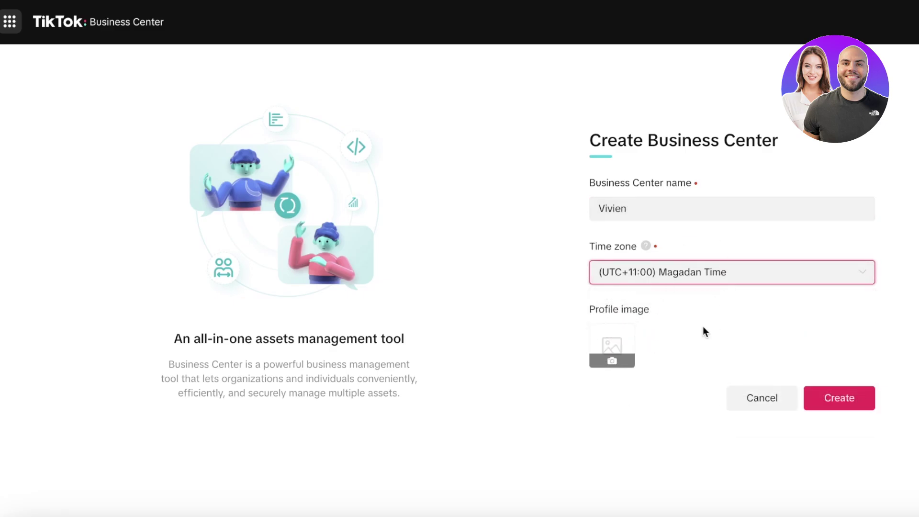
{"action": "left_click", "coordinate": [615, 356]}
{"action": "left_click", "coordinate": [668, 398]}
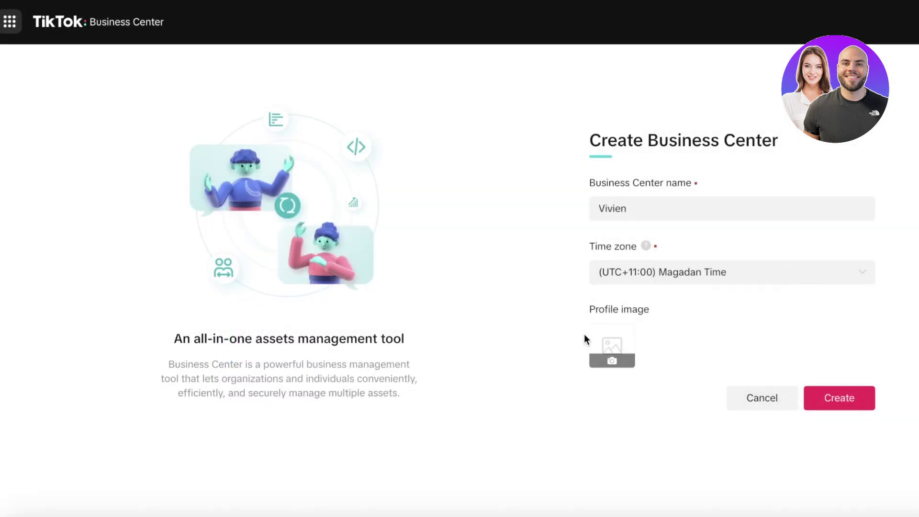
{"action": "left_click", "coordinate": [628, 350]}
{"action": "left_click", "coordinate": [268, 136]}
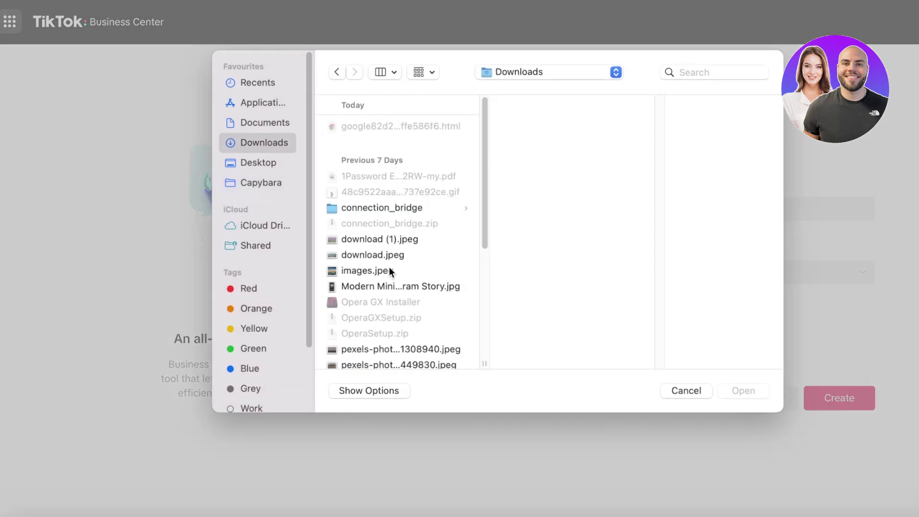
{"action": "left_click", "coordinate": [385, 269]}
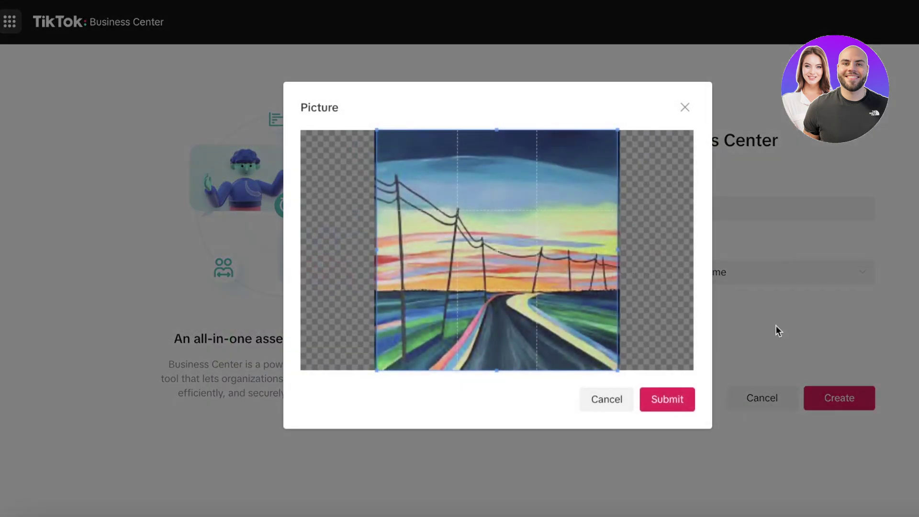
{"action": "left_click", "coordinate": [687, 399]}
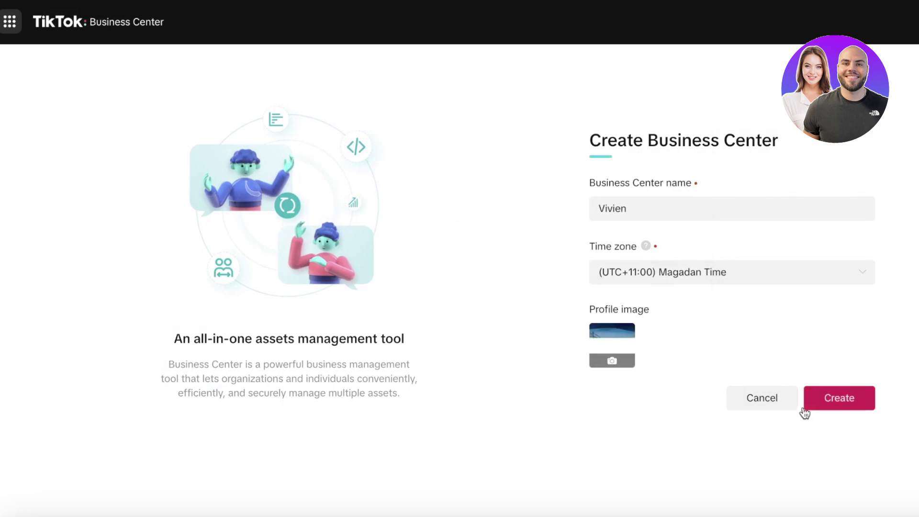
Create the Business Center under the extended name Vivien The Panache and dismiss the welcome introduction and Shortcuts tip
{"action": "left_click", "coordinate": [840, 400]}
{"action": "left_click", "coordinate": [642, 209]}
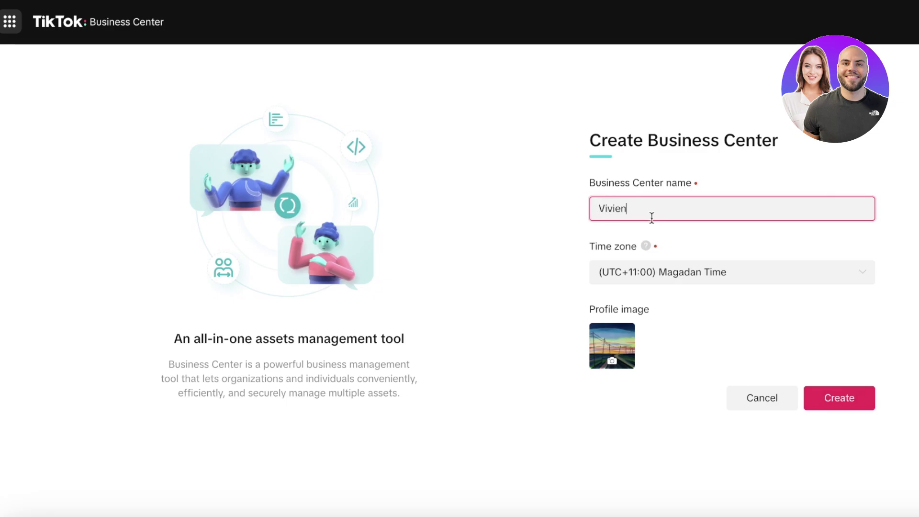
{"action": "type", "text": "T"}
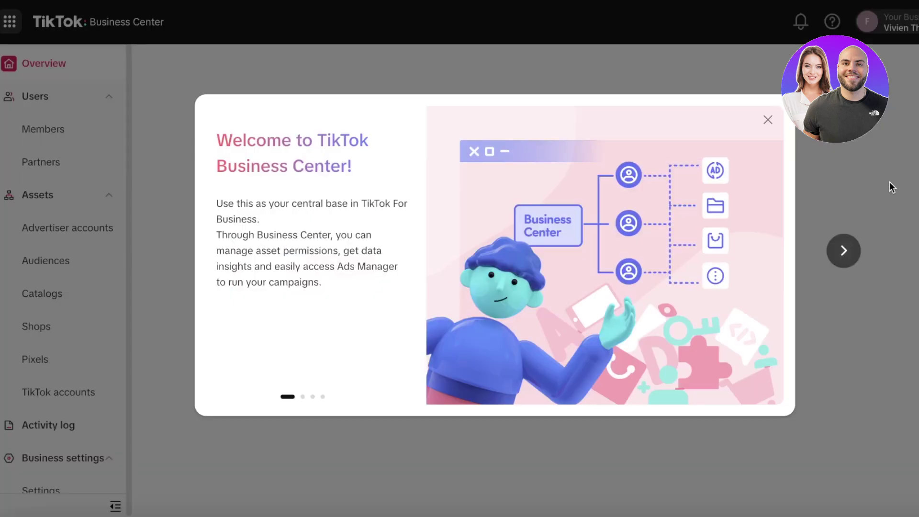
{"action": "left_click", "coordinate": [768, 120]}
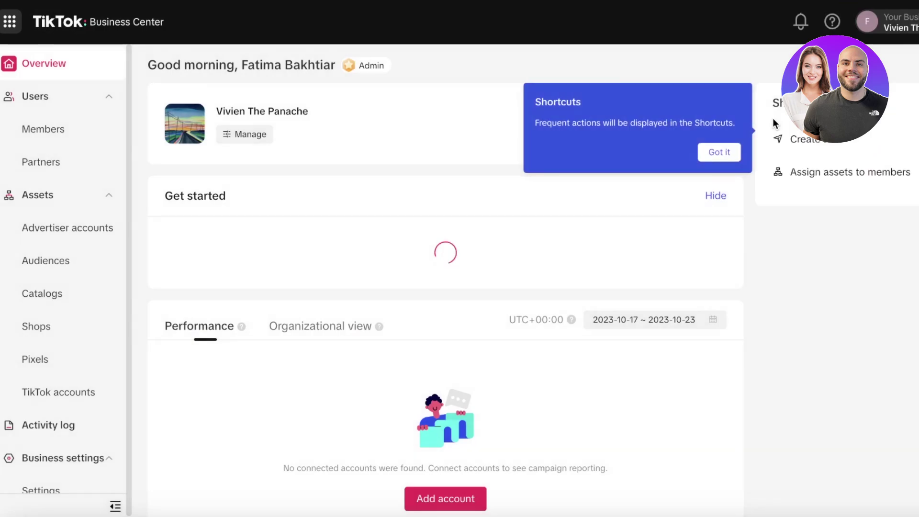
{"action": "left_click", "coordinate": [731, 154]}
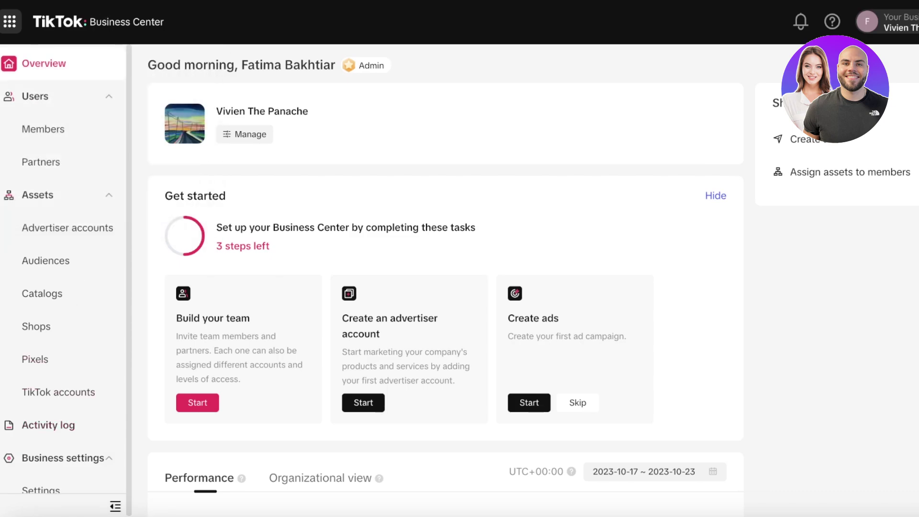
Collapse the Users and Assets sections and review the Get started tasks and Performance area of the overview
{"action": "left_click", "coordinate": [10, 21]}
{"action": "left_click", "coordinate": [46, 108]}
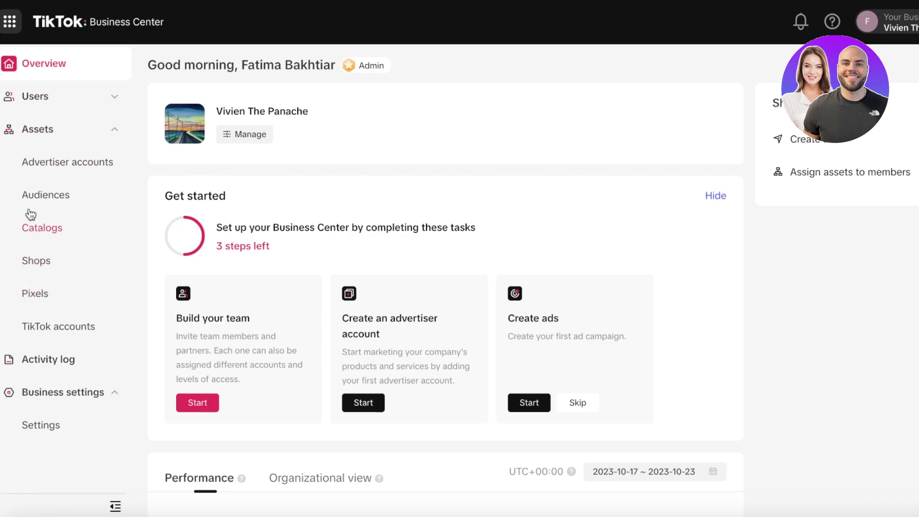
{"action": "left_click", "coordinate": [39, 131]}
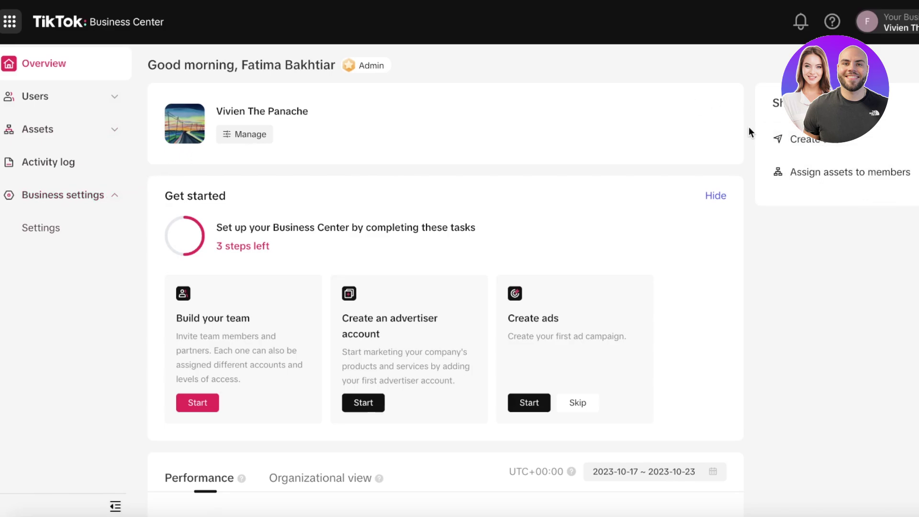
{"action": "scroll", "coordinate": [749, 130], "scroll_direction": "down", "scroll_amount": 4}
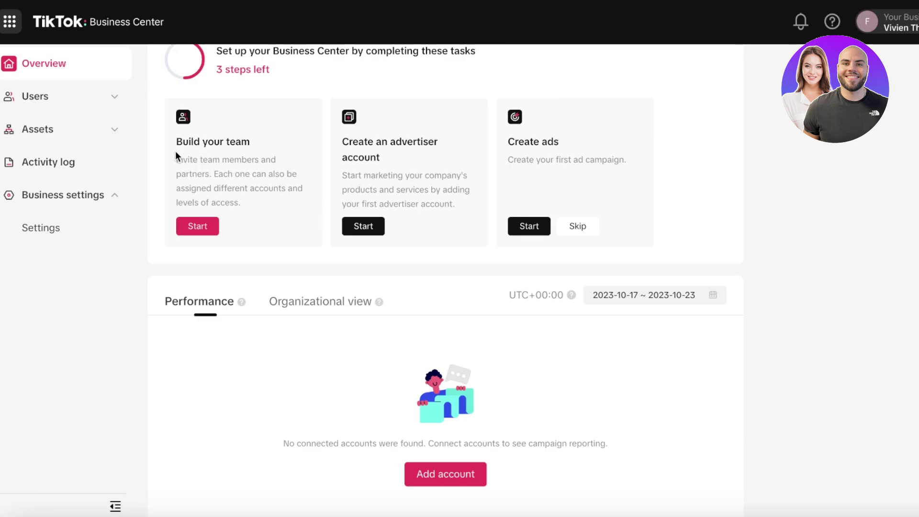
{"action": "scroll", "coordinate": [171, 142], "scroll_direction": "down", "scroll_amount": 2}
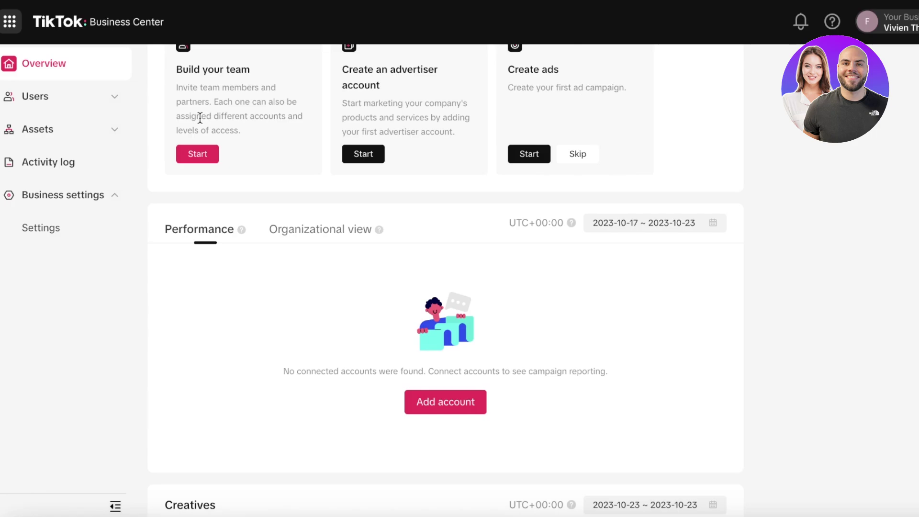
{"action": "scroll", "coordinate": [200, 118], "scroll_direction": "up", "scroll_amount": 5}
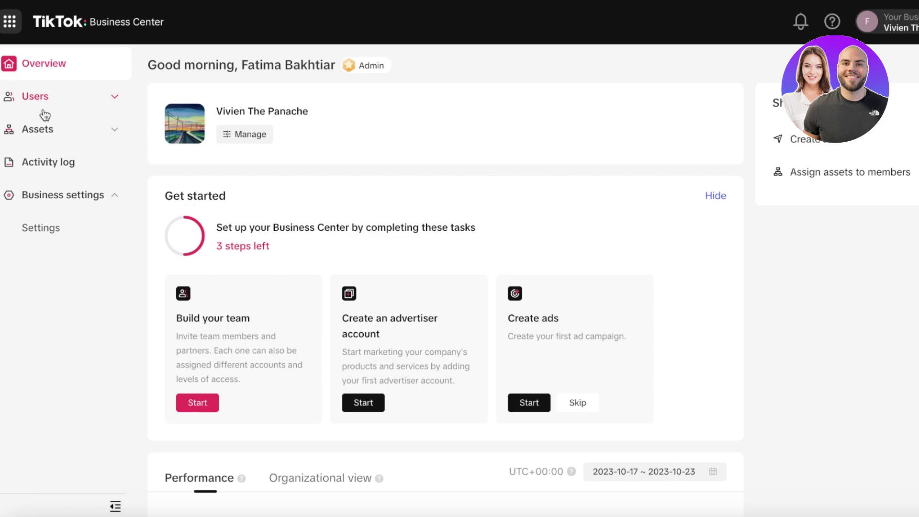
From the Business Center's catalog assets, create an e-commerce catalog named New Arrivals for Vivien The Panache
{"action": "left_click", "coordinate": [43, 111]}
{"action": "left_click", "coordinate": [43, 111]}
{"action": "left_click", "coordinate": [50, 136]}
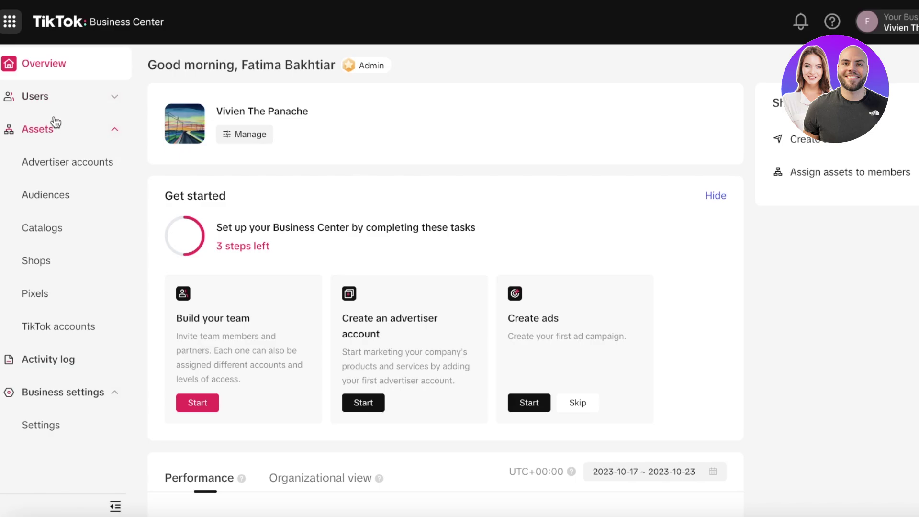
{"action": "left_click", "coordinate": [35, 228]}
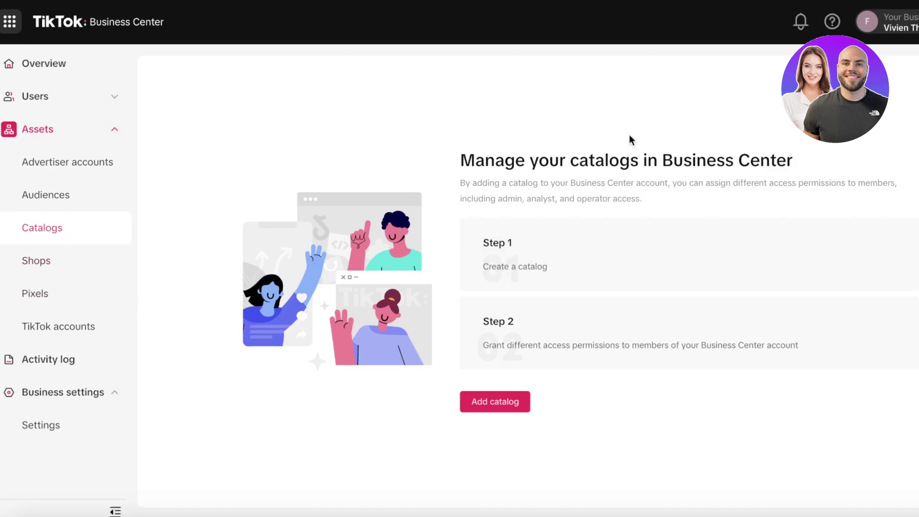
{"action": "left_click", "coordinate": [485, 401]}
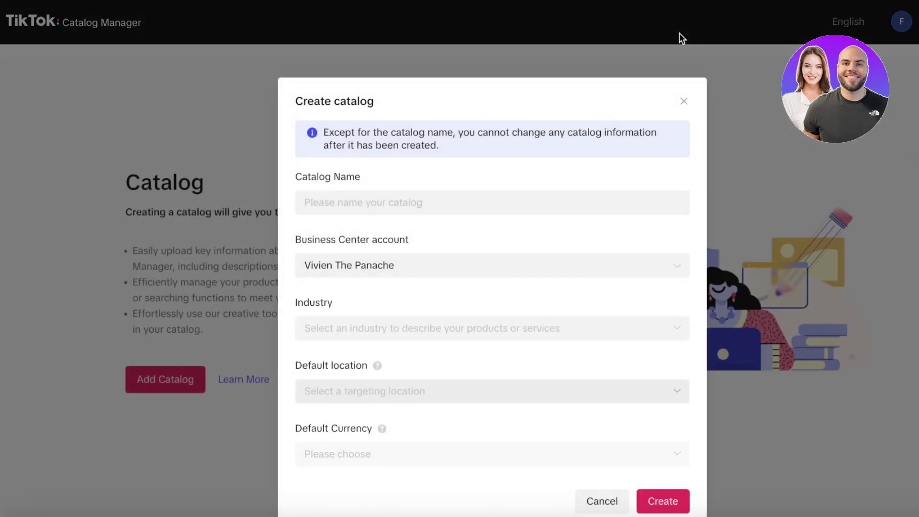
{"action": "left_click", "coordinate": [532, 202]}
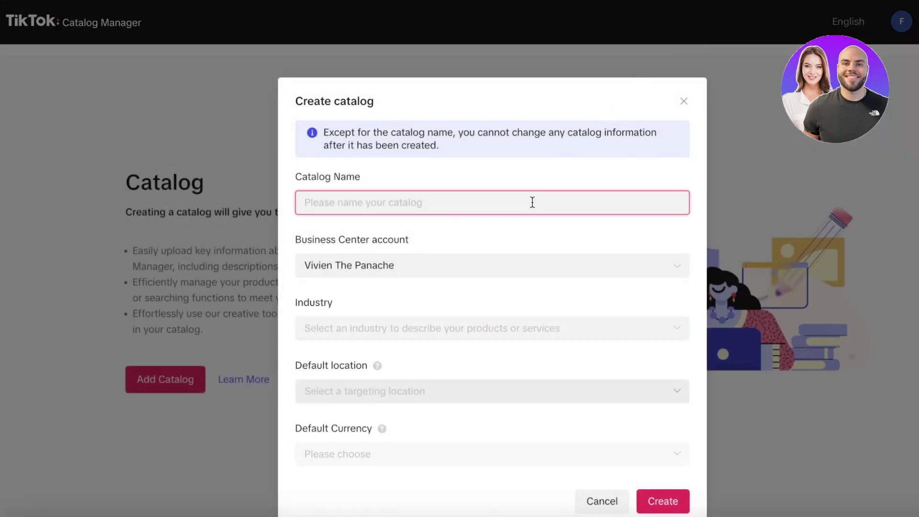
{"action": "left_click", "coordinate": [646, 461]}
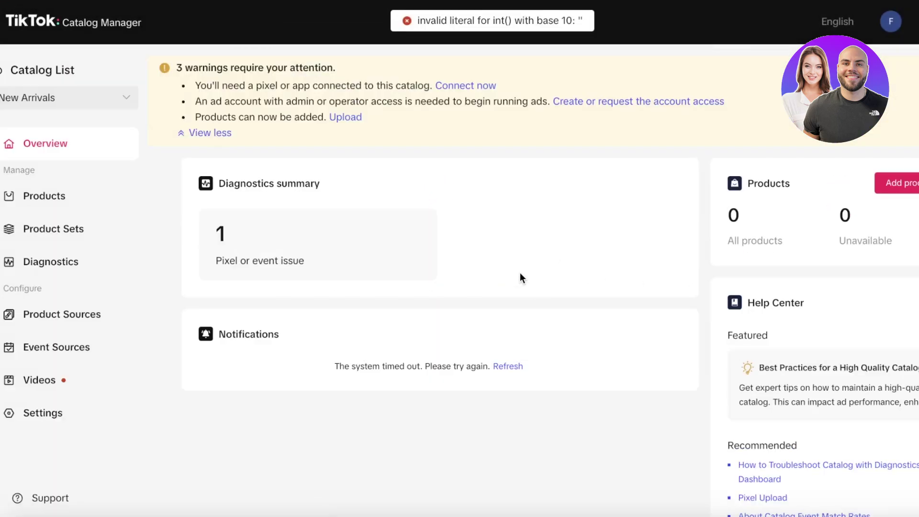
Start adding a product manually to the catalog with title Sample Products, SKU ID 2424, description asdd and brand Viv
{"action": "left_click", "coordinate": [899, 183]}
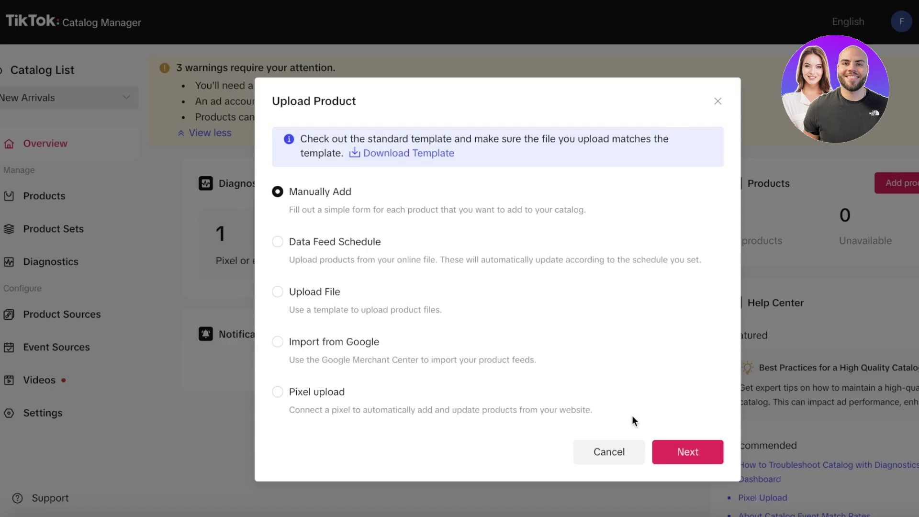
{"action": "left_click", "coordinate": [680, 454]}
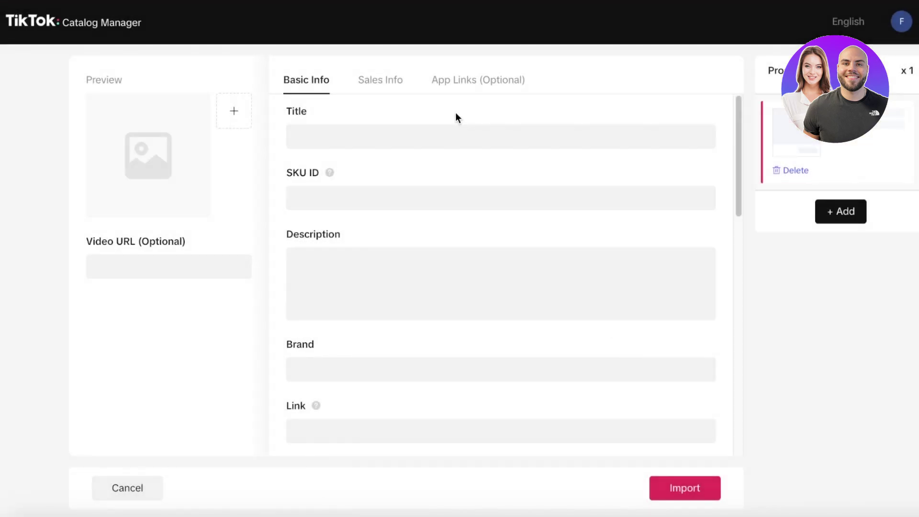
{"action": "left_click", "coordinate": [468, 128]}
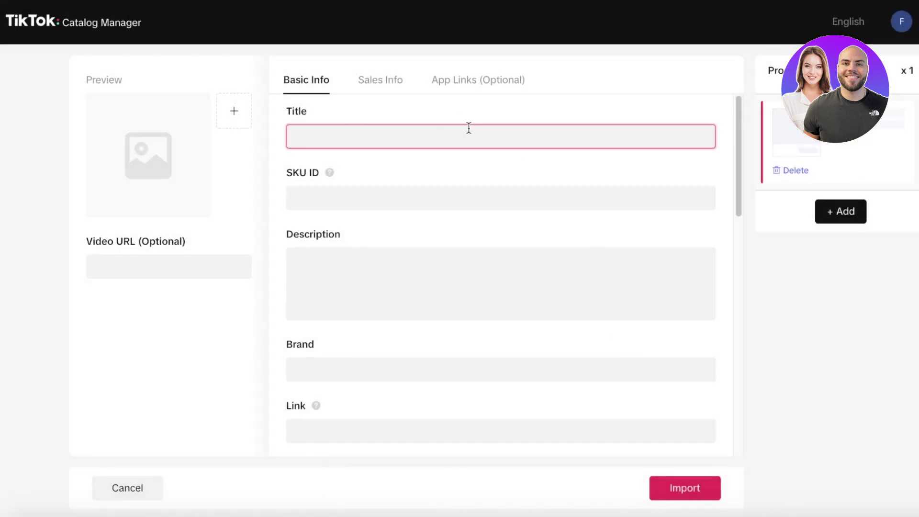
{"action": "type", "text": "Sample Products"}
{"action": "left_click", "coordinate": [480, 189]}
{"action": "type", "text": "2424"}
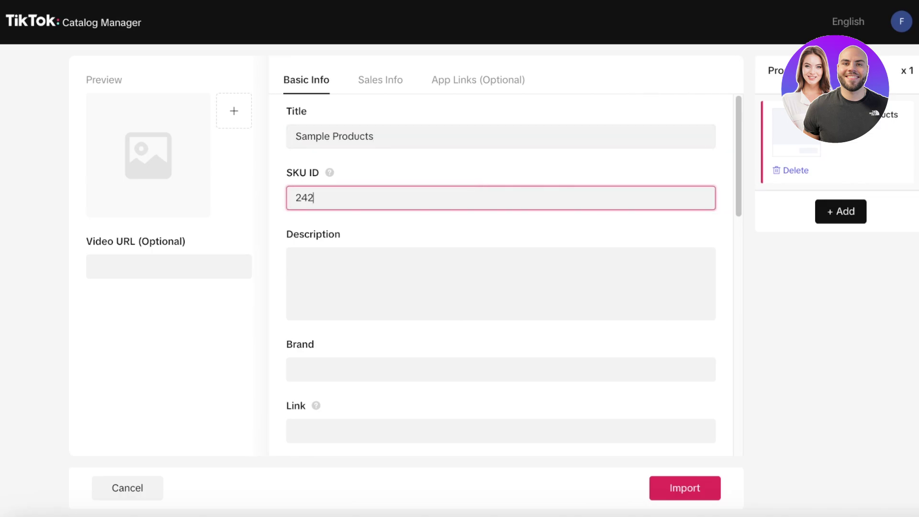
{"action": "left_click", "coordinate": [433, 259]}
{"action": "type", "text": "asdd"}
{"action": "key", "text": "Tab"}
{"action": "type", "text": "Vrv"}
{"action": "key", "text": "Tab"}
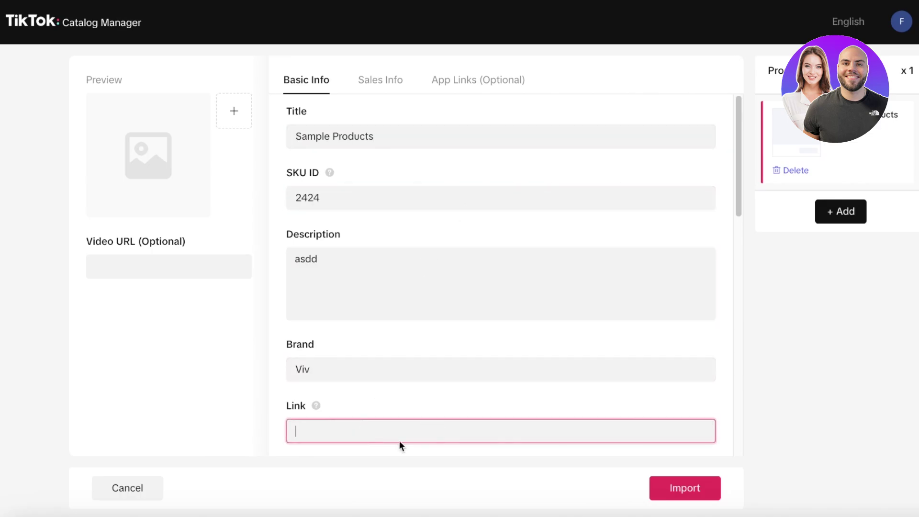
Review the remaining sales and optional app link fields of the product form and try to import the product
{"action": "scroll", "coordinate": [484, 373], "scroll_direction": "down", "scroll_amount": 10}
{"action": "scroll", "coordinate": [511, 343], "scroll_direction": "down", "scroll_amount": 4}
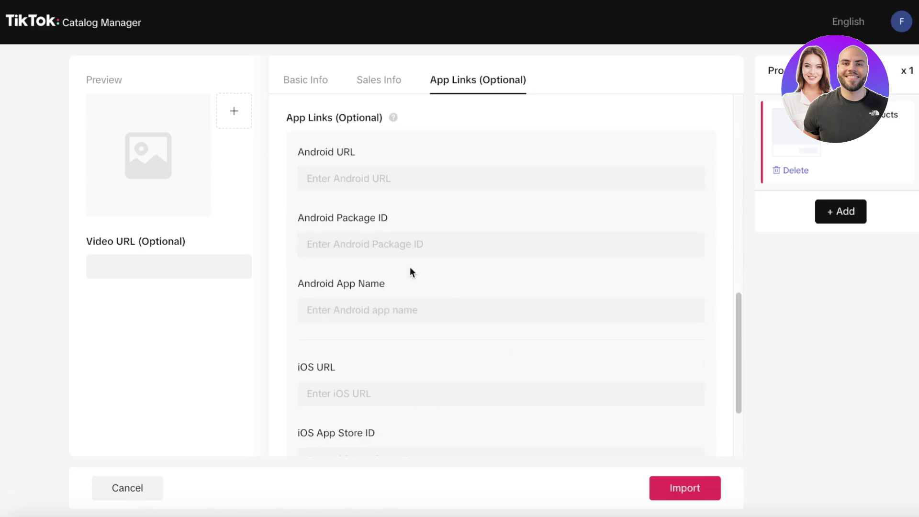
{"action": "scroll", "coordinate": [376, 259], "scroll_direction": "up", "scroll_amount": 8}
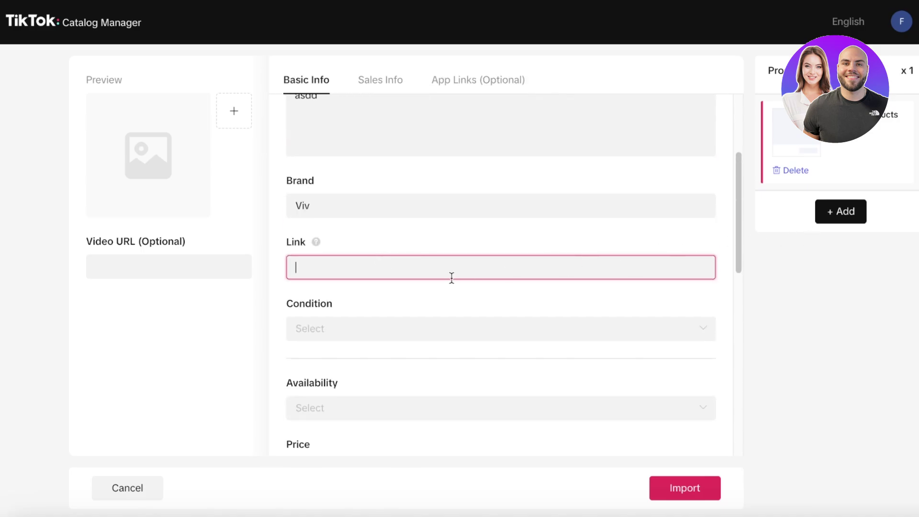
{"action": "scroll", "coordinate": [526, 229], "scroll_direction": "up", "scroll_amount": 3}
{"action": "scroll", "coordinate": [577, 258], "scroll_direction": "down", "scroll_amount": 12}
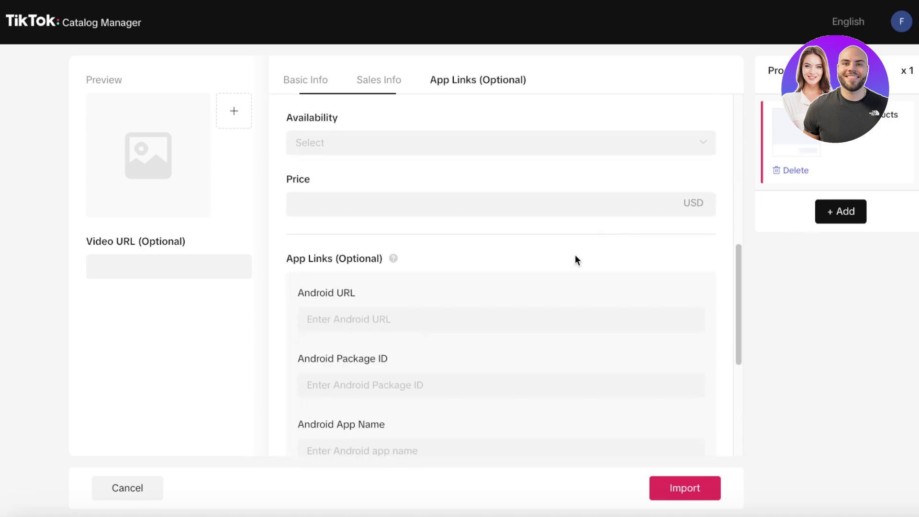
{"action": "left_click", "coordinate": [689, 494]}
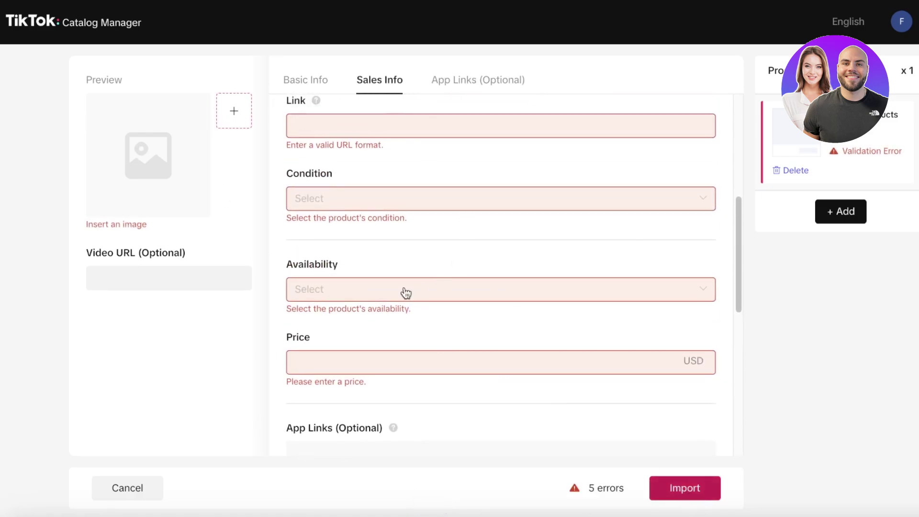
Set the product's condition to New, its availability to In Stock and its price to 40 USD
{"action": "left_click", "coordinate": [398, 196]}
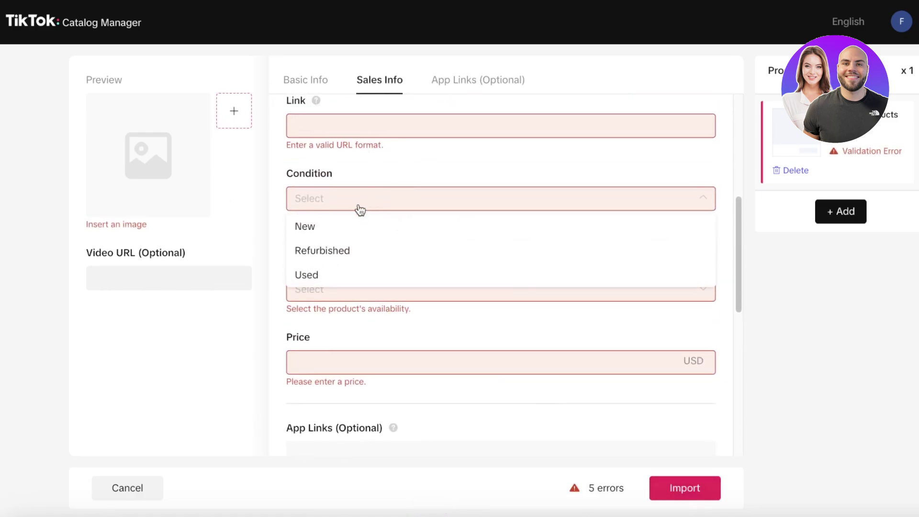
{"action": "left_click", "coordinate": [316, 238]}
{"action": "left_click", "coordinate": [343, 292]}
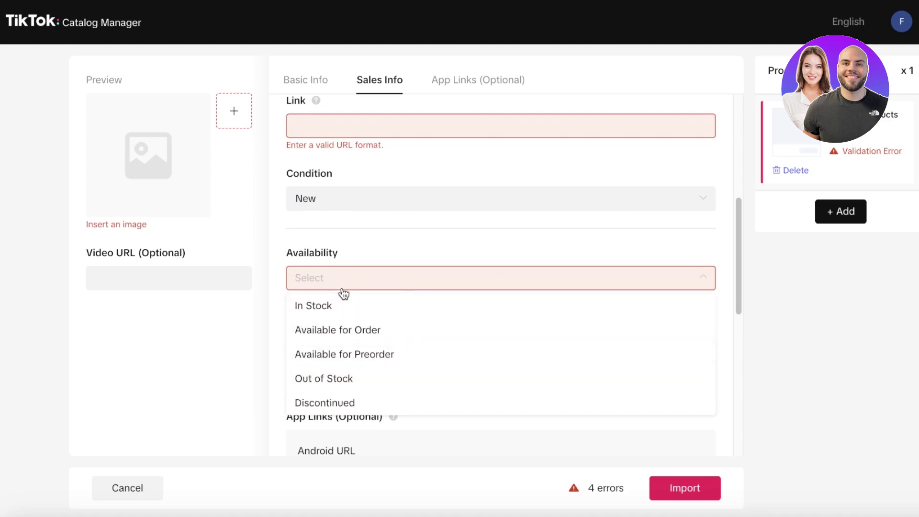
{"action": "left_click", "coordinate": [343, 304]}
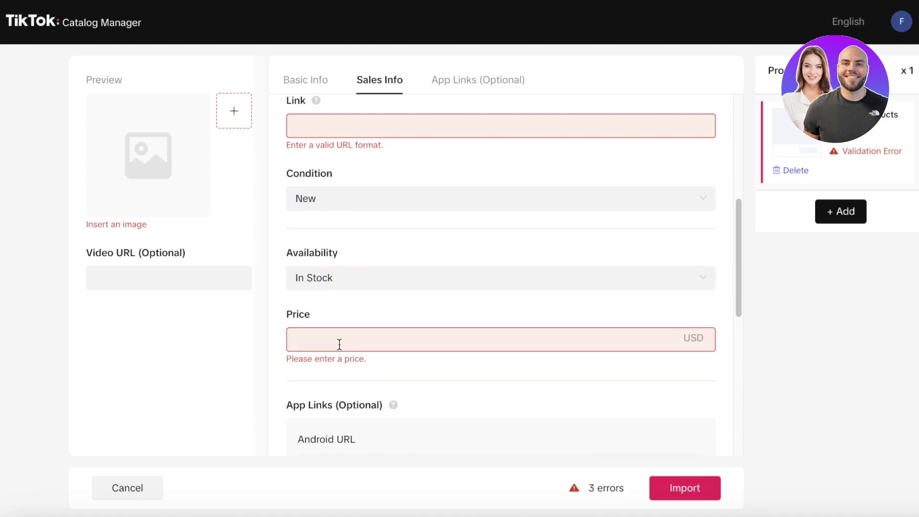
{"action": "left_click", "coordinate": [339, 345]}
{"action": "type", "text": "40"}
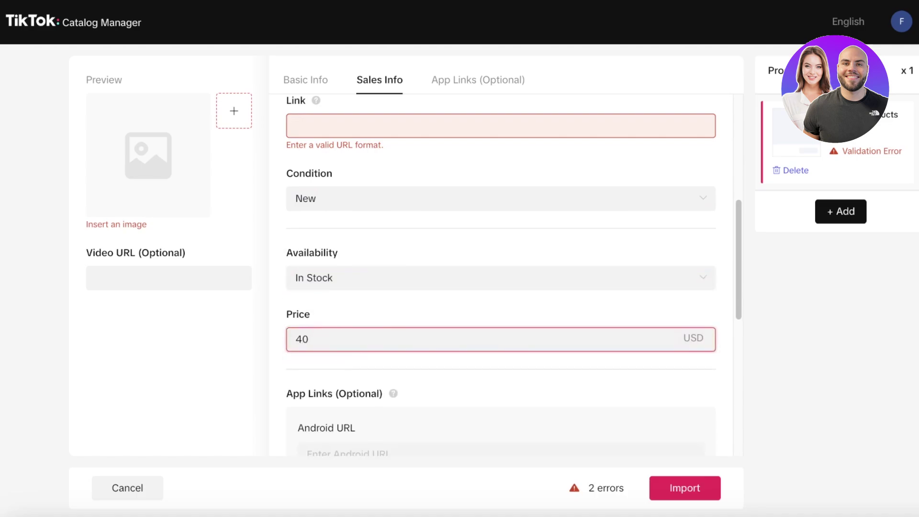
{"action": "scroll", "coordinate": [330, 297], "scroll_direction": "up", "scroll_amount": 3}
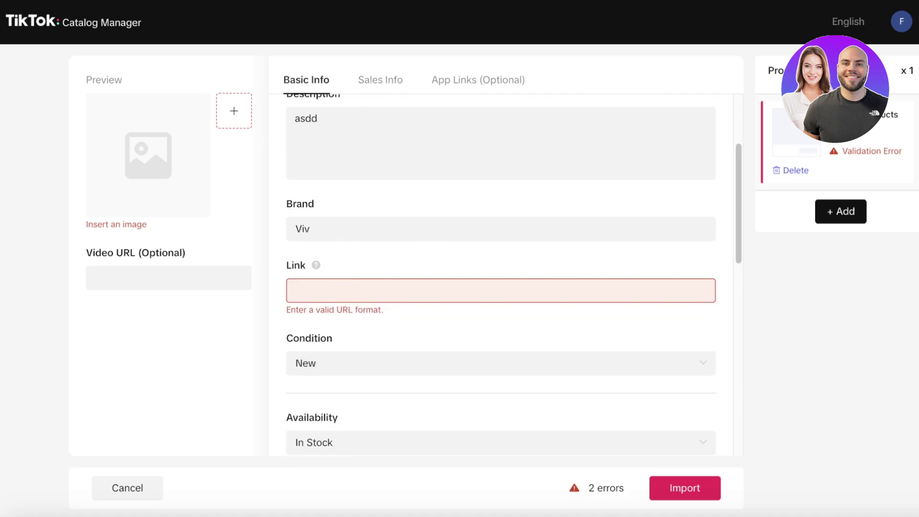
{"action": "key", "text": "ctrl+Tab"}
{"action": "right_click", "coordinate": [307, 1]}
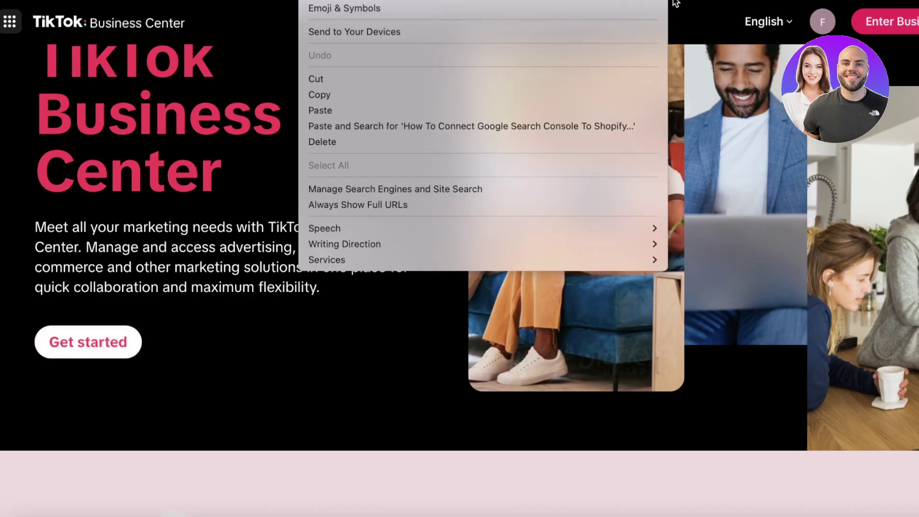
{"action": "left_click", "coordinate": [319, 94]}
{"action": "key", "text": "ctrl+shift+Tab"}
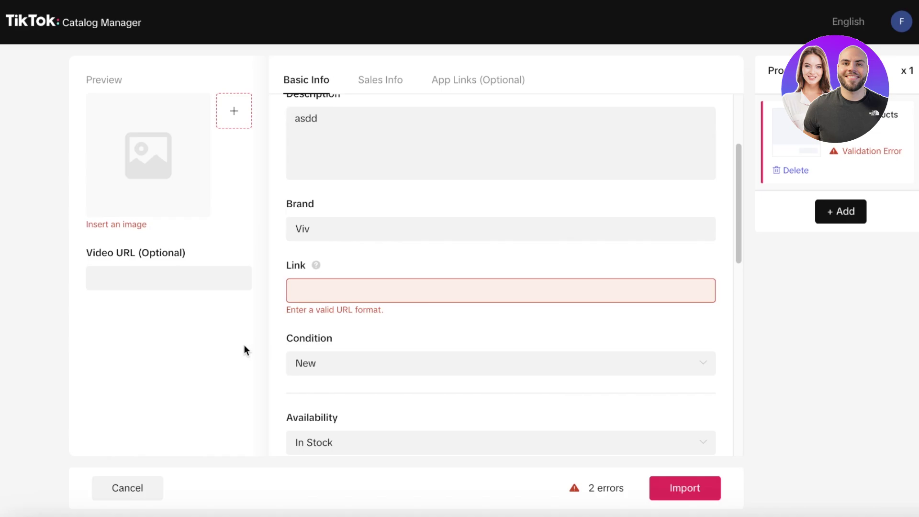
{"action": "type", "text": "https://business.tiktok.com/"}
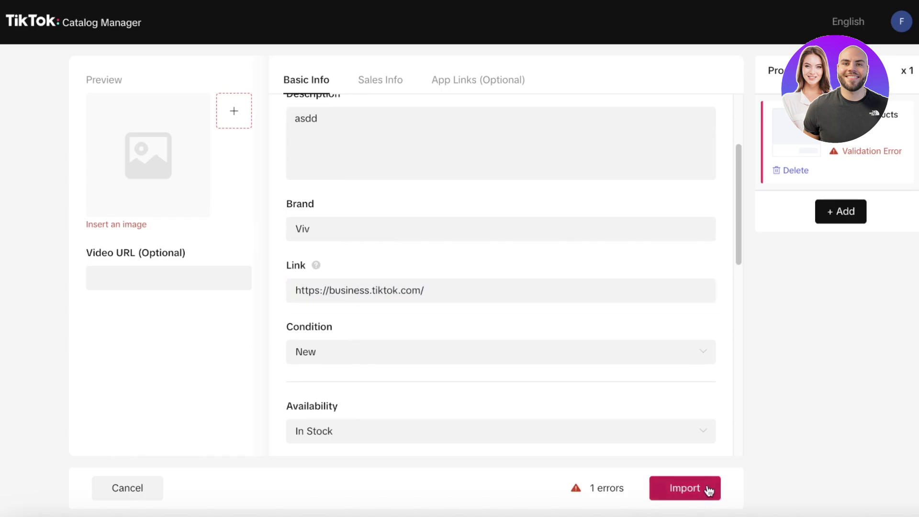
Try to upload download.jpeg from the Downloads folder as the product image
{"action": "left_click", "coordinate": [223, 118]}
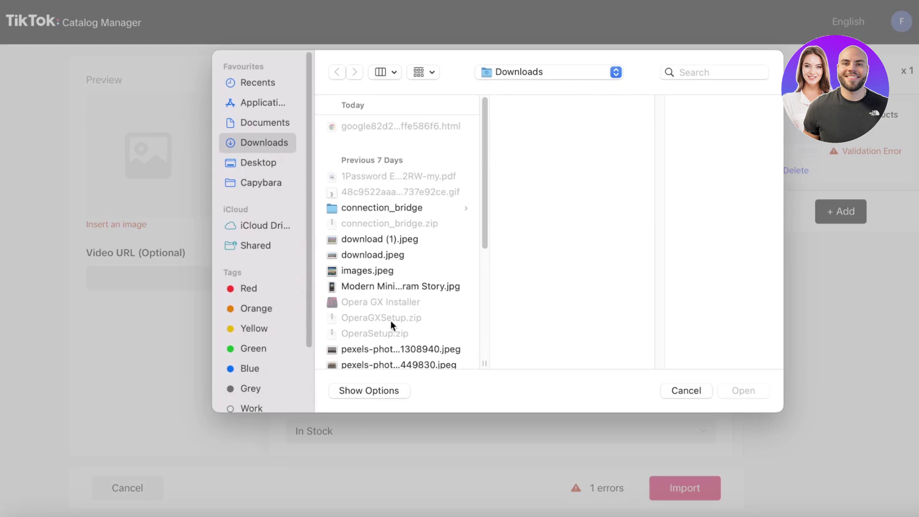
{"action": "left_click", "coordinate": [360, 287]}
{"action": "left_click", "coordinate": [412, 272]}
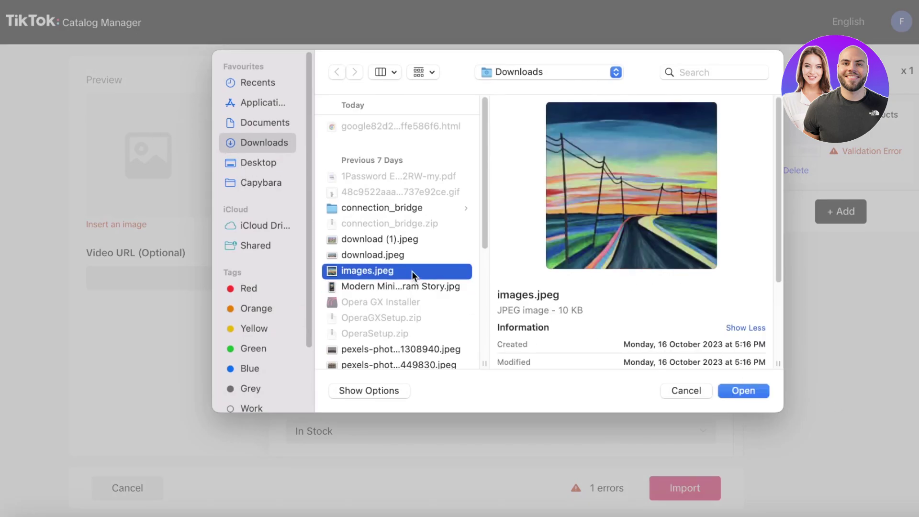
{"action": "key", "text": "Up"}
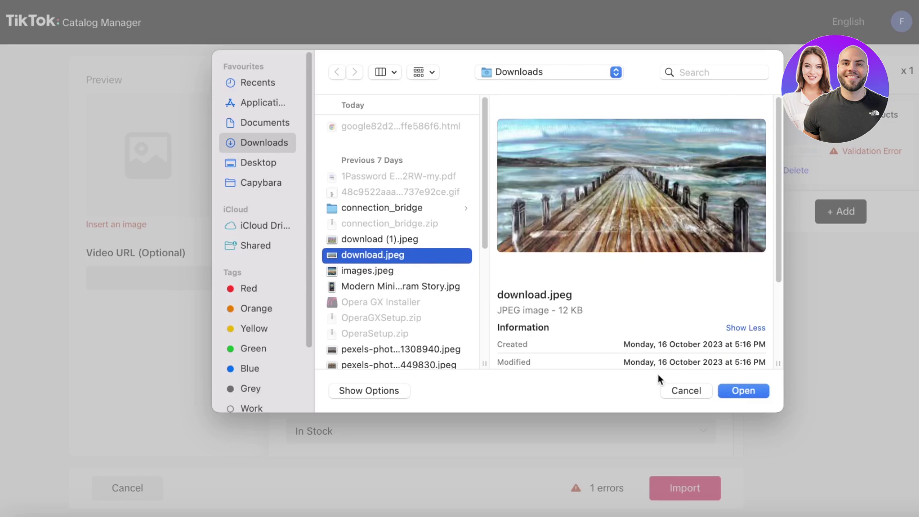
{"action": "left_click", "coordinate": [732, 391]}
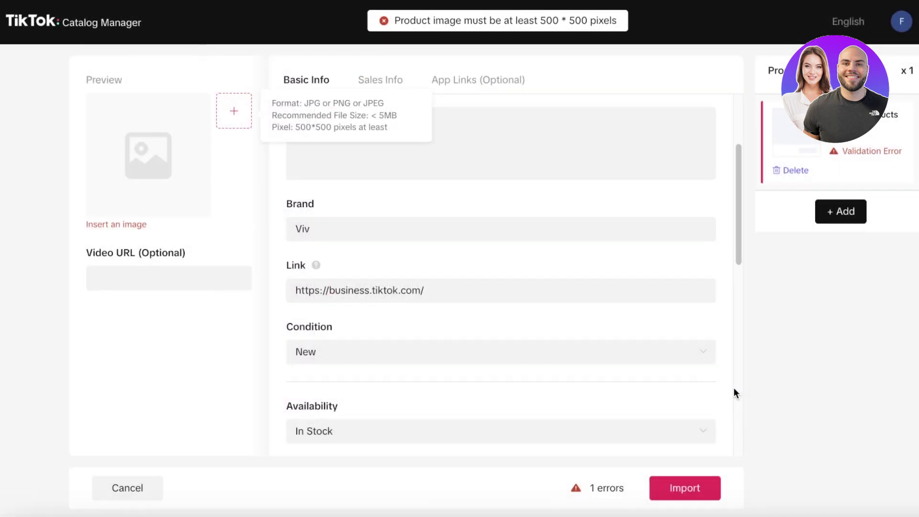
Upload pexels-photo-1308940.jpeg from the Downloads folder as the product image and import the product
{"action": "left_click", "coordinate": [231, 112]}
{"action": "scroll", "coordinate": [397, 237], "scroll_direction": "down", "scroll_amount": 5}
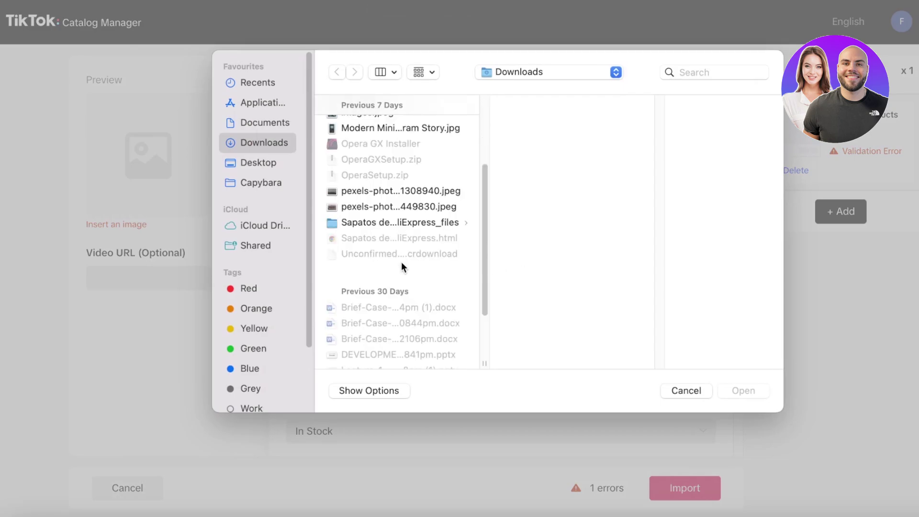
{"action": "left_click", "coordinate": [404, 191]}
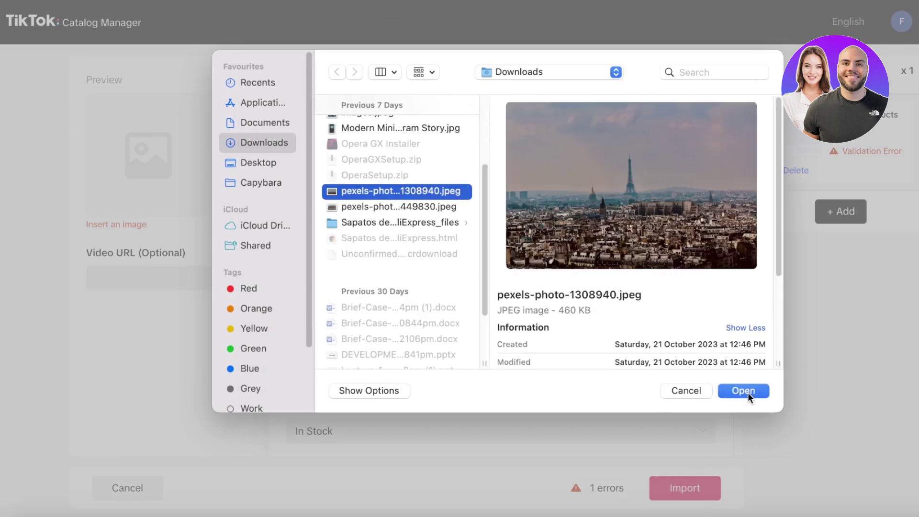
{"action": "left_click", "coordinate": [747, 392]}
{"action": "left_click", "coordinate": [697, 490]}
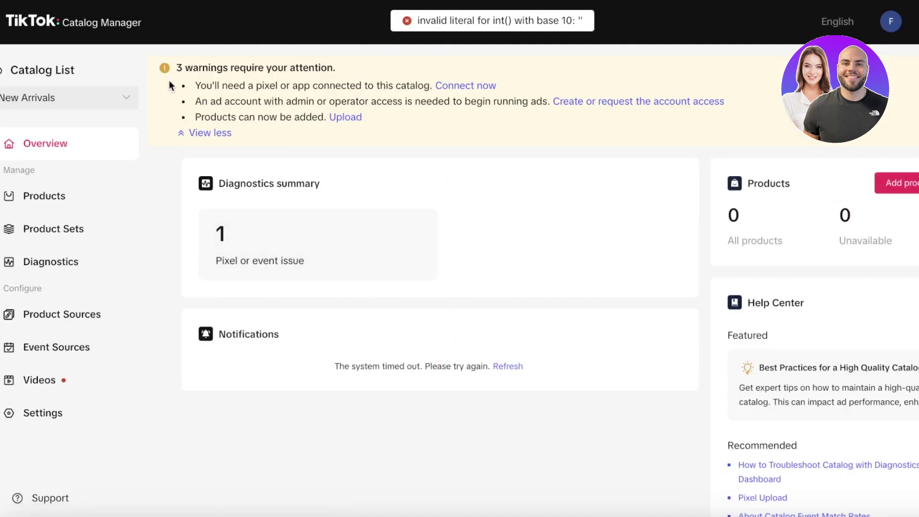
Check the New Arrivals catalog's overview and products page, then return to the list of catalogs
{"action": "scroll", "coordinate": [169, 134], "scroll_direction": "down", "scroll_amount": 3}
{"action": "scroll", "coordinate": [166, 134], "scroll_direction": "up", "scroll_amount": 2}
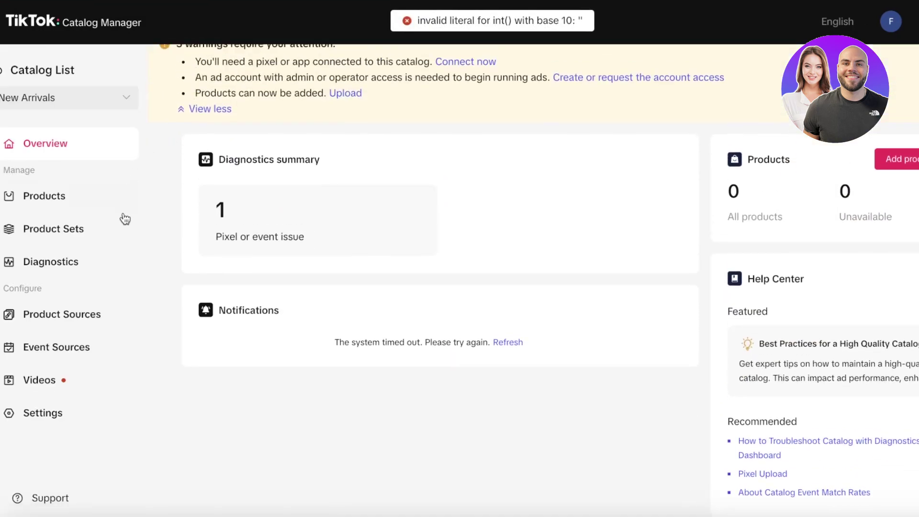
{"action": "left_click", "coordinate": [48, 196]}
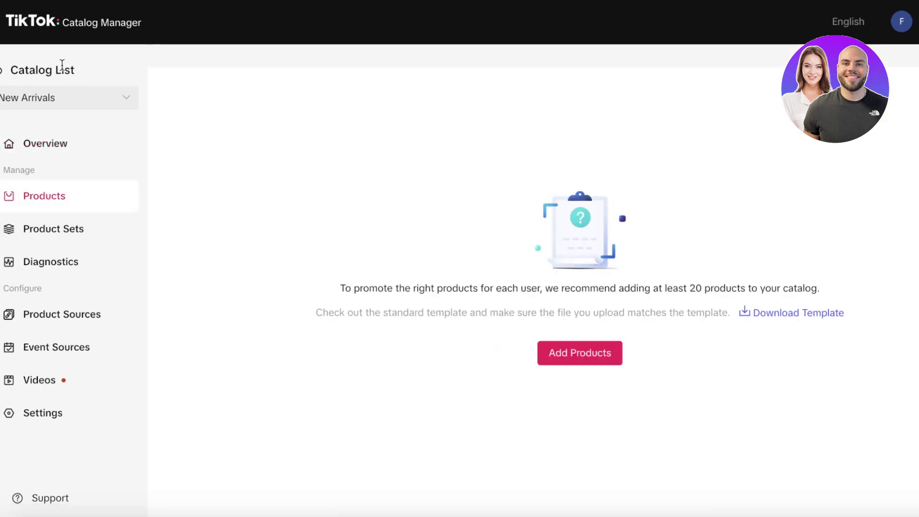
{"action": "left_click", "coordinate": [4, 71]}
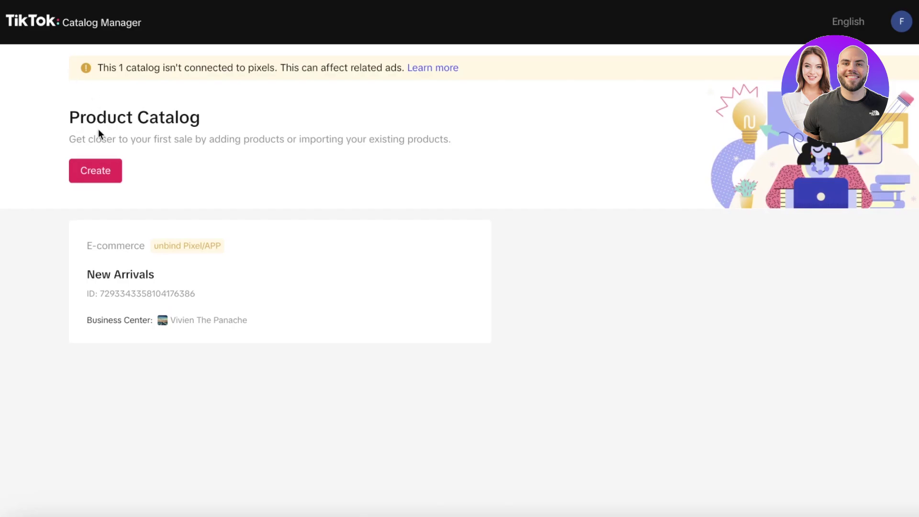
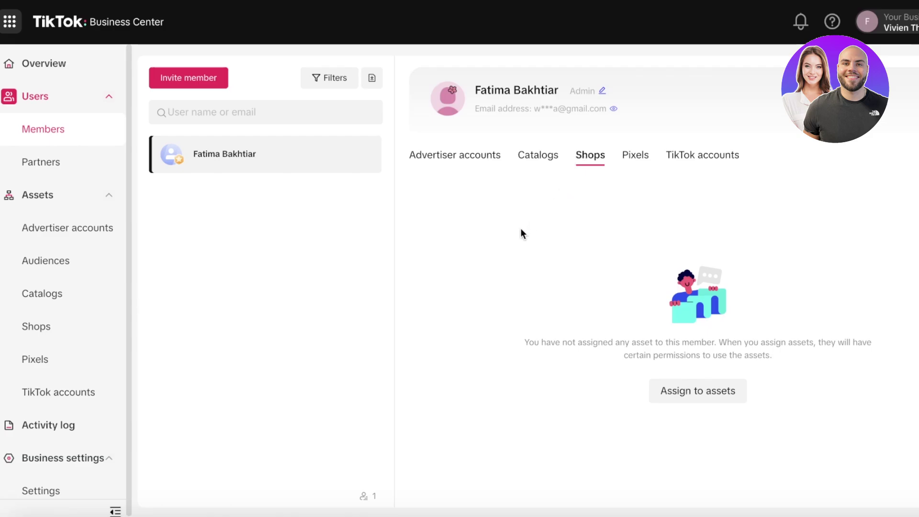
View the shop asset assignment options for the Business Center member and close them without assigning anything
{"action": "left_click", "coordinate": [708, 383]}
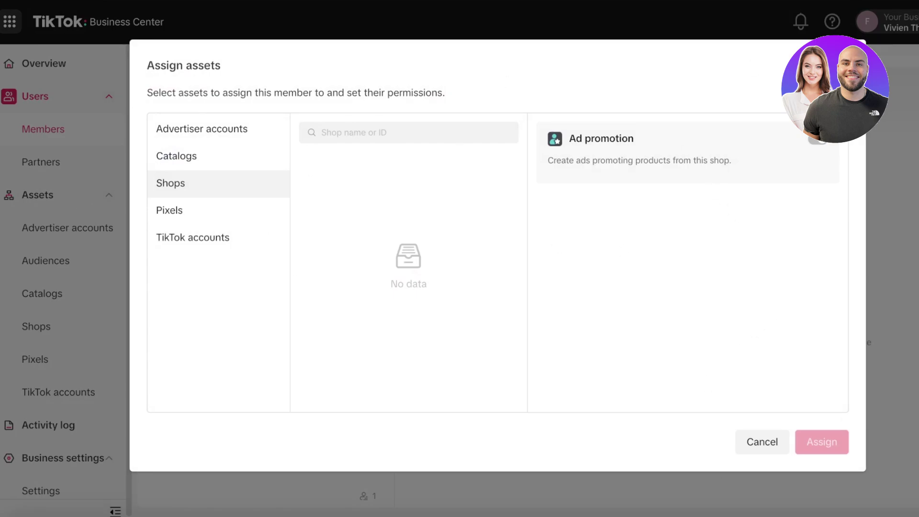
{"action": "key", "text": "Escape"}
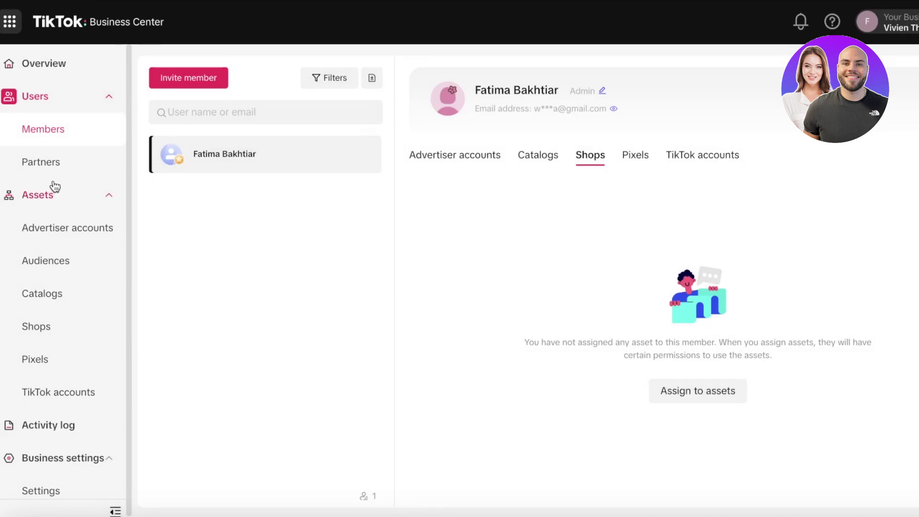
Look at the Business Center's partner page and its options for adding an advertiser account
{"action": "left_click", "coordinate": [57, 164]}
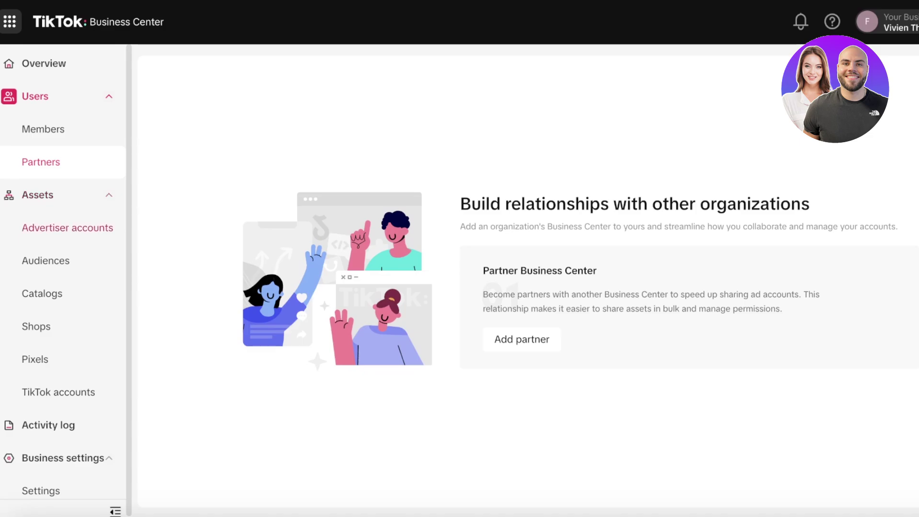
{"action": "left_click", "coordinate": [42, 229]}
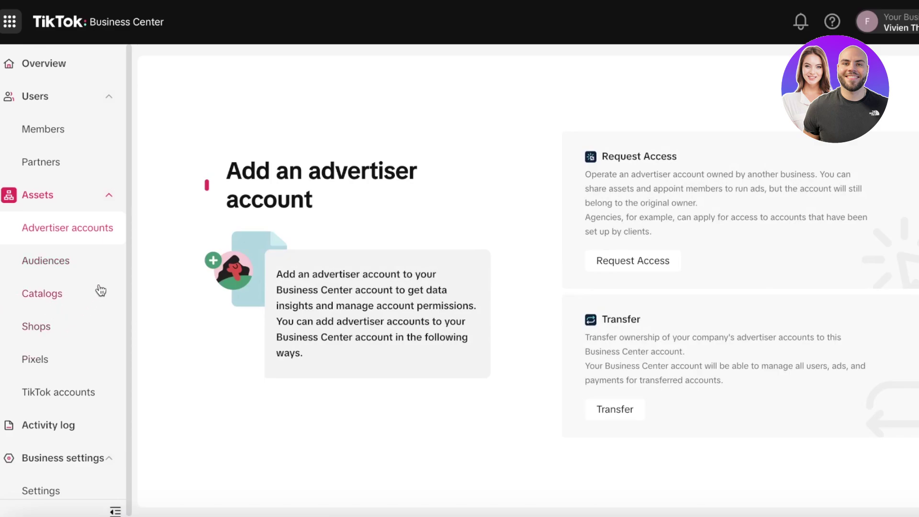
View the Business Center information, admins and security details in the business settings
{"action": "left_click", "coordinate": [98, 196]}
{"action": "left_click", "coordinate": [96, 264]}
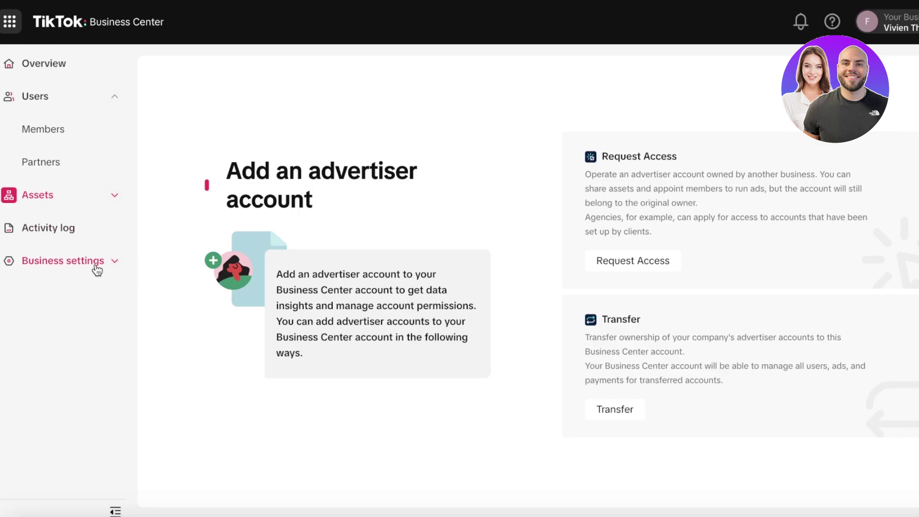
{"action": "left_click", "coordinate": [97, 270]}
{"action": "left_click", "coordinate": [68, 293]}
{"action": "left_click", "coordinate": [46, 259]}
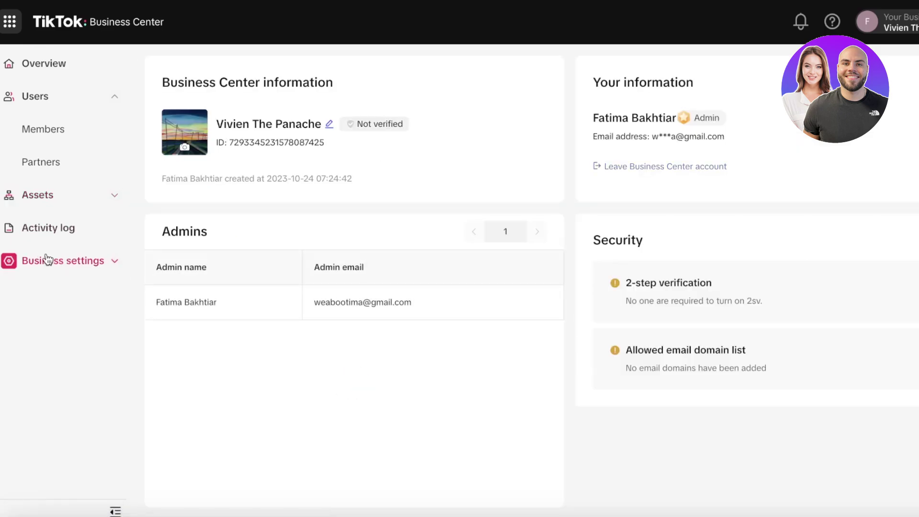
View the form for transferring a pixel by its ID, close it without adding one, and dismiss the pixel notice
{"action": "left_click", "coordinate": [28, 198]}
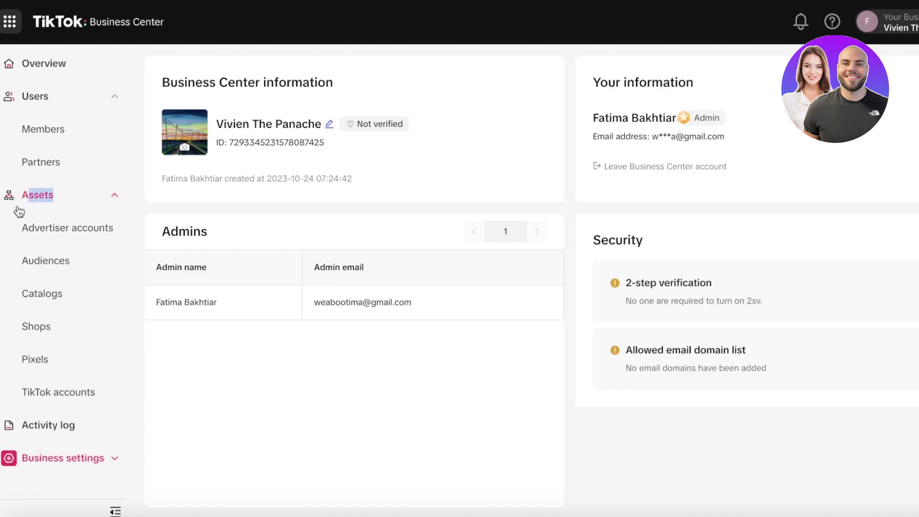
{"action": "left_click", "coordinate": [14, 205]}
{"action": "left_click", "coordinate": [14, 206]}
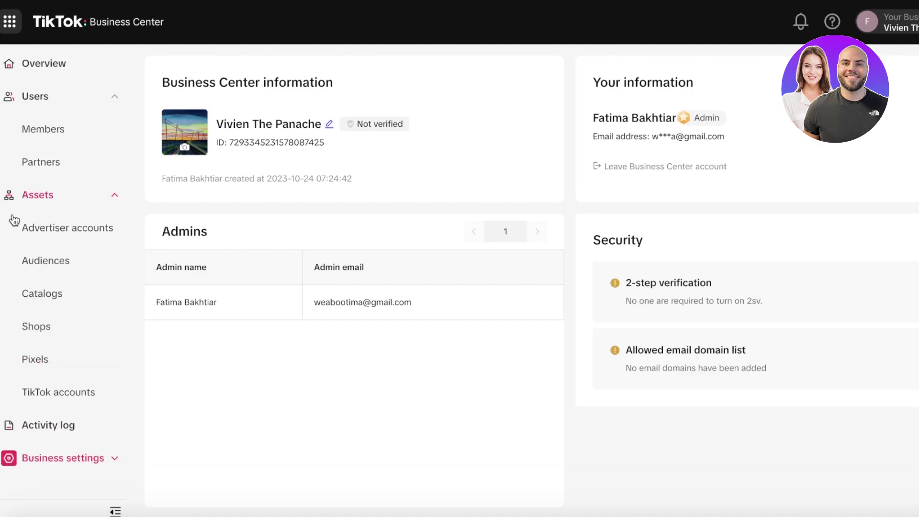
{"action": "left_click", "coordinate": [20, 369]}
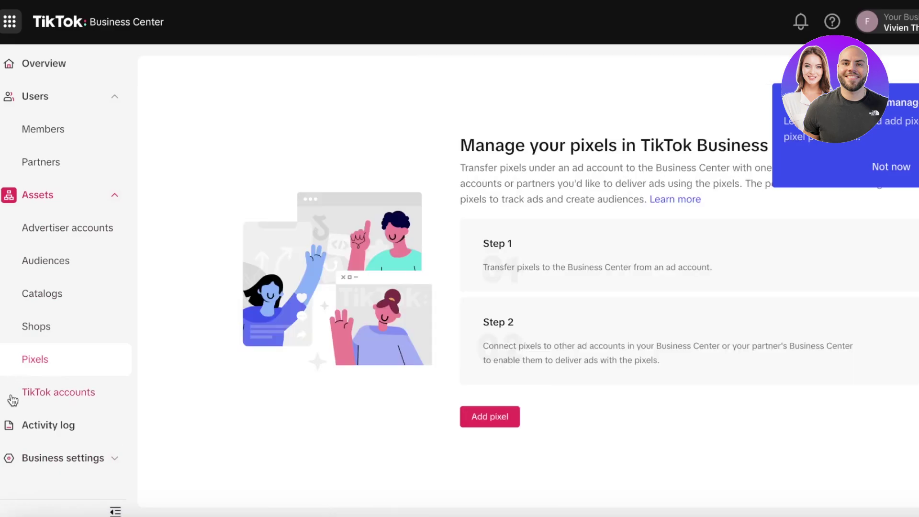
{"action": "left_click", "coordinate": [517, 419]}
{"action": "left_click", "coordinate": [478, 304]}
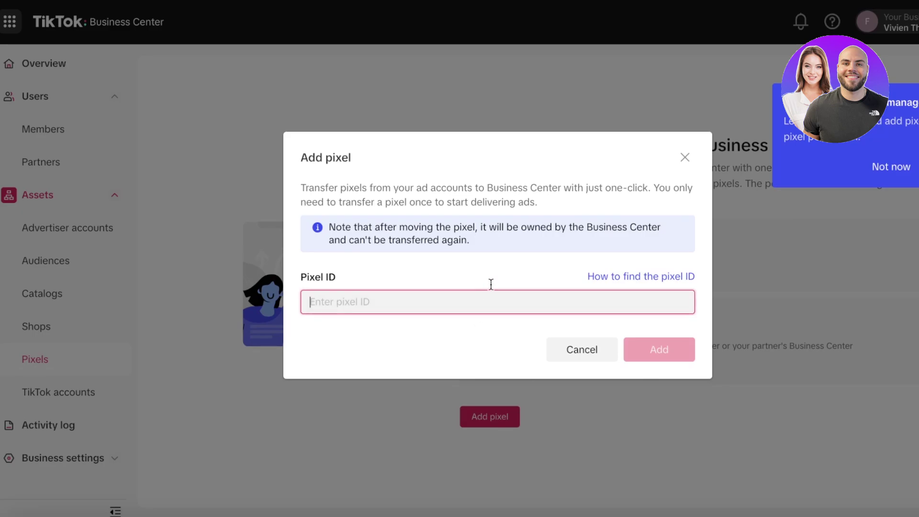
{"action": "left_click", "coordinate": [677, 158]}
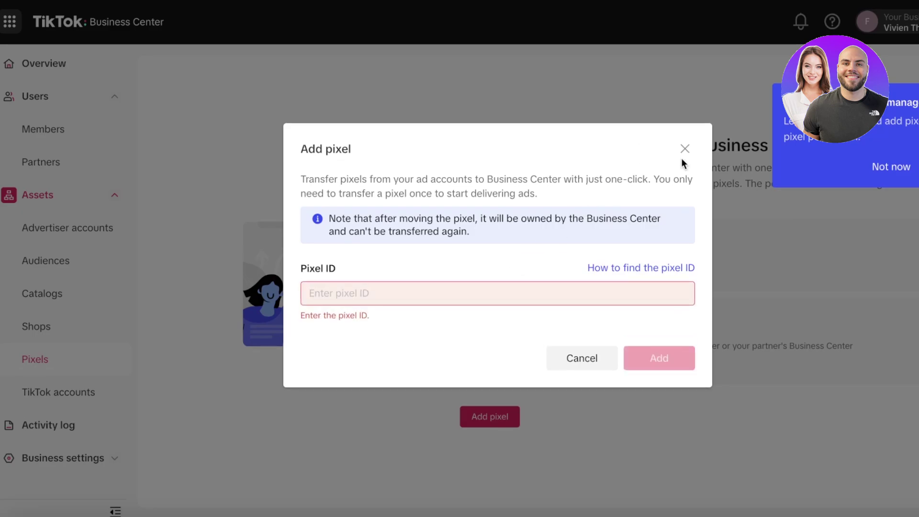
{"action": "left_click", "coordinate": [686, 150]}
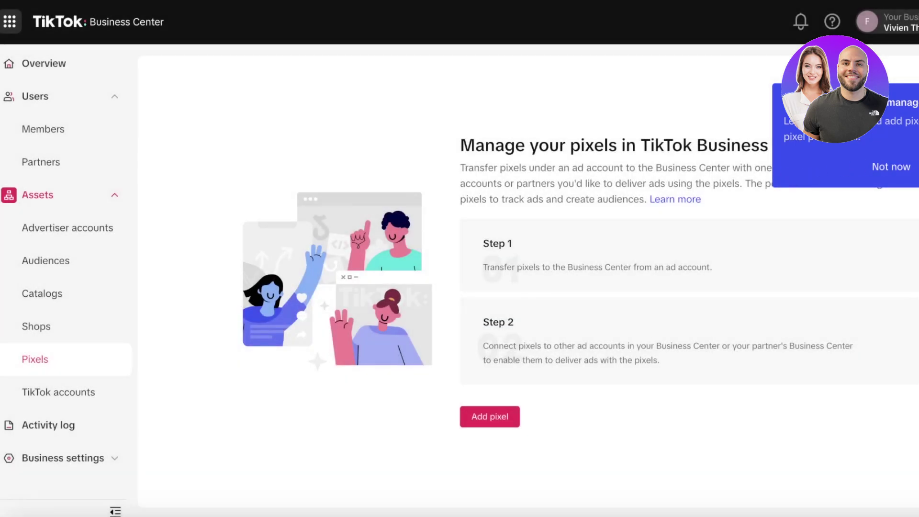
{"action": "left_click", "coordinate": [891, 167]}
{"action": "left_click", "coordinate": [285, 140]}
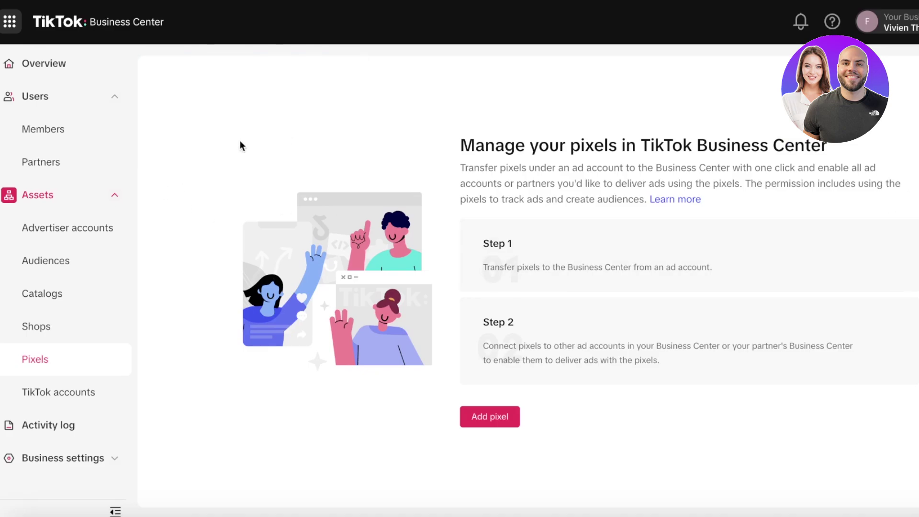
Check the setup tasks and performance section on the Business Center overview
{"action": "left_click", "coordinate": [93, 68]}
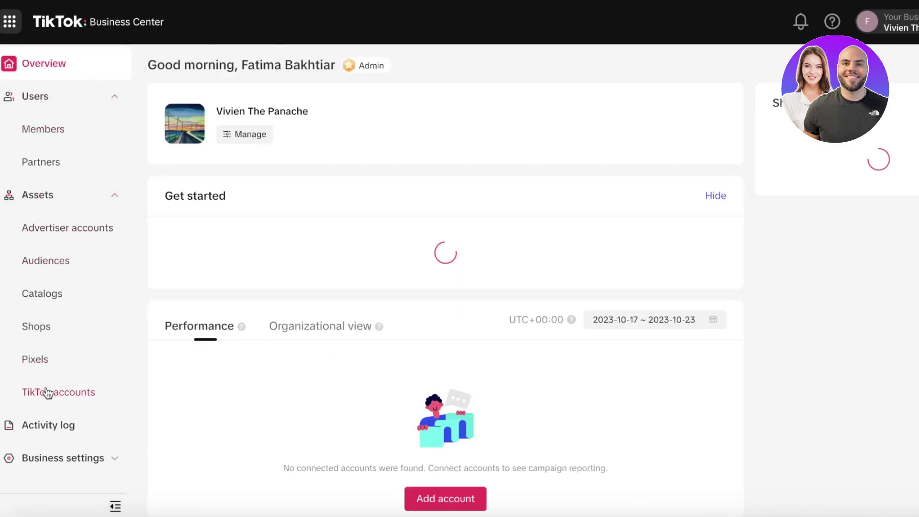
{"action": "scroll", "coordinate": [27, 160], "scroll_direction": "down", "scroll_amount": 4}
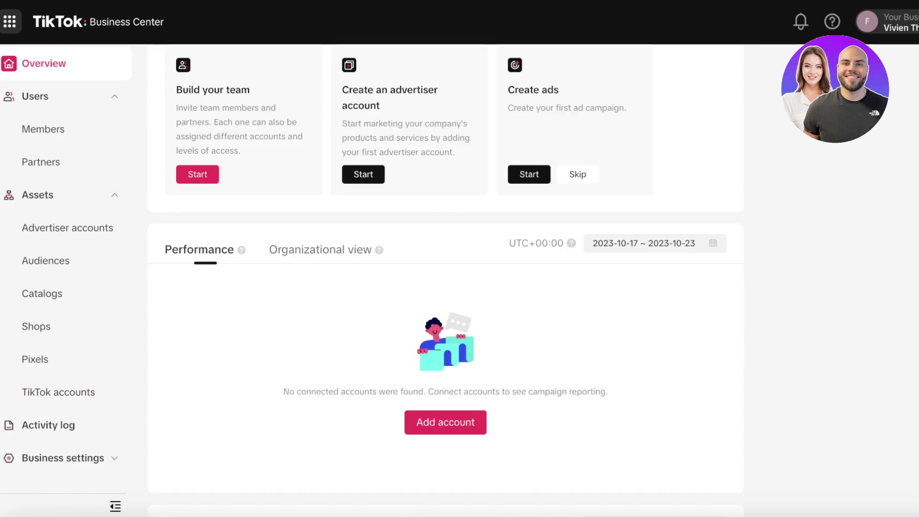
View the options for adding shops and the assigned member's permissions for the New Arrivals catalog
{"action": "left_click", "coordinate": [32, 329]}
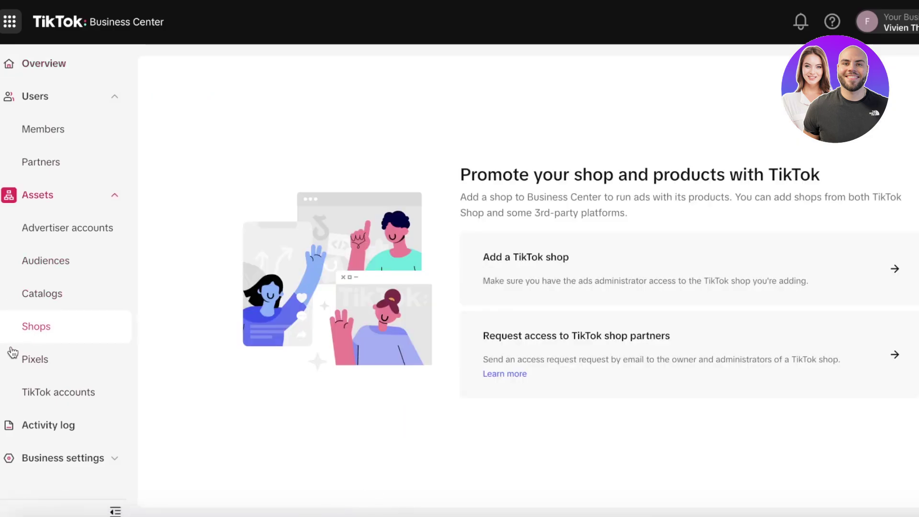
{"action": "left_click", "coordinate": [21, 294]}
{"action": "left_click", "coordinate": [564, 229]}
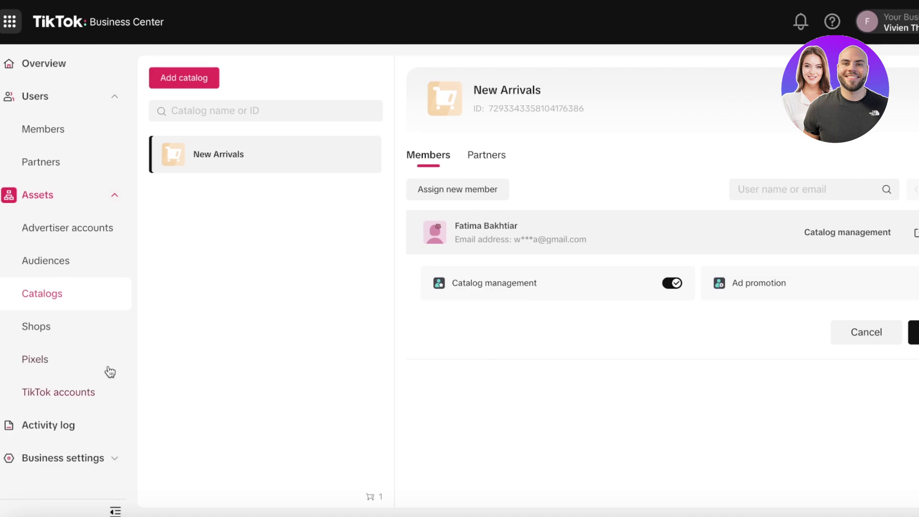
Start adding a TikTok shop and check which of the account's own shops are available for selection
{"action": "left_click", "coordinate": [89, 333]}
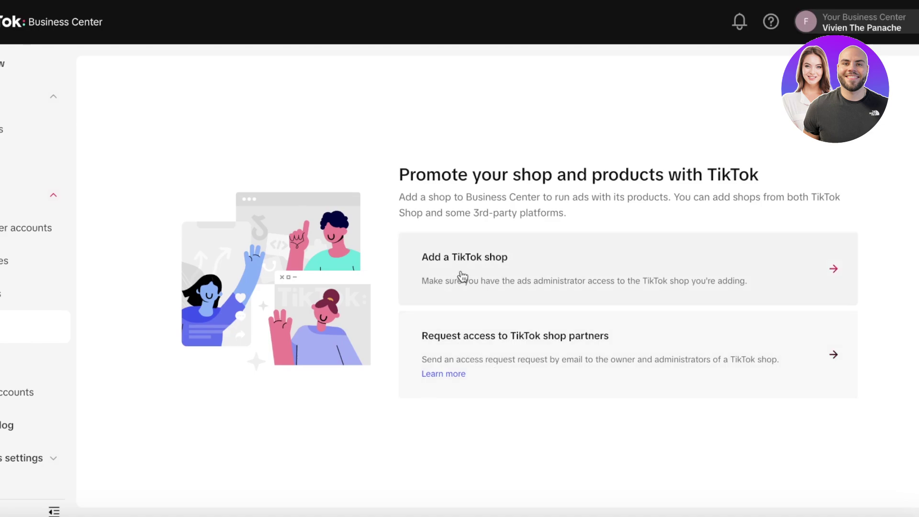
{"action": "left_click", "coordinate": [524, 278]}
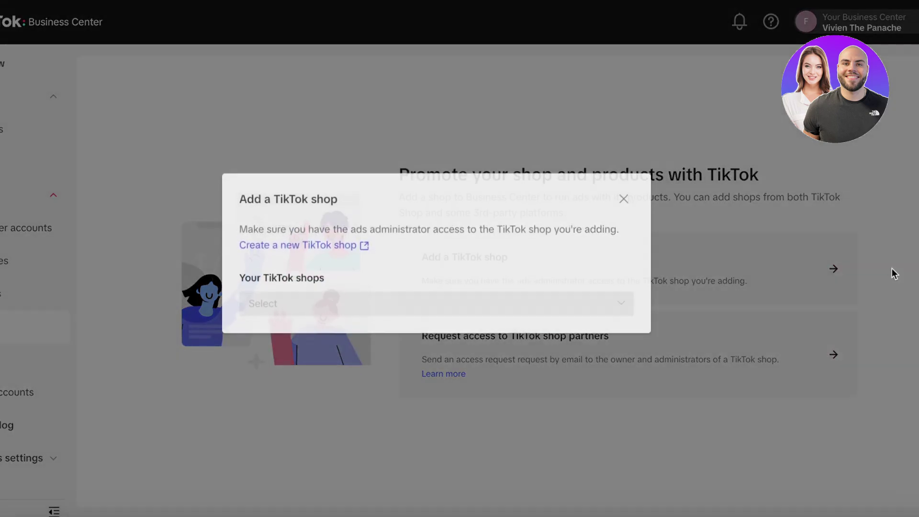
{"action": "left_click", "coordinate": [414, 311]}
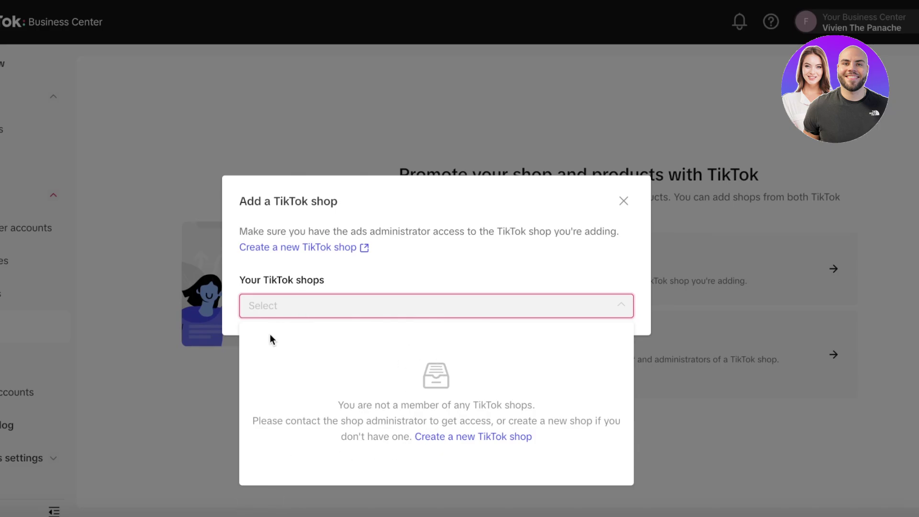
Start creating a new TikTok shop and enter the Seller Center login for United States sellers in North America
{"action": "left_click", "coordinate": [295, 248]}
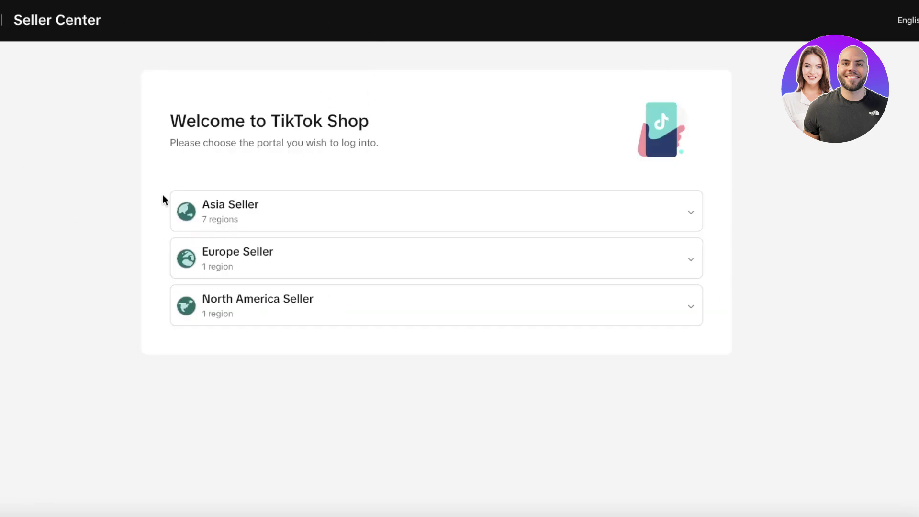
{"action": "left_click", "coordinate": [218, 318]}
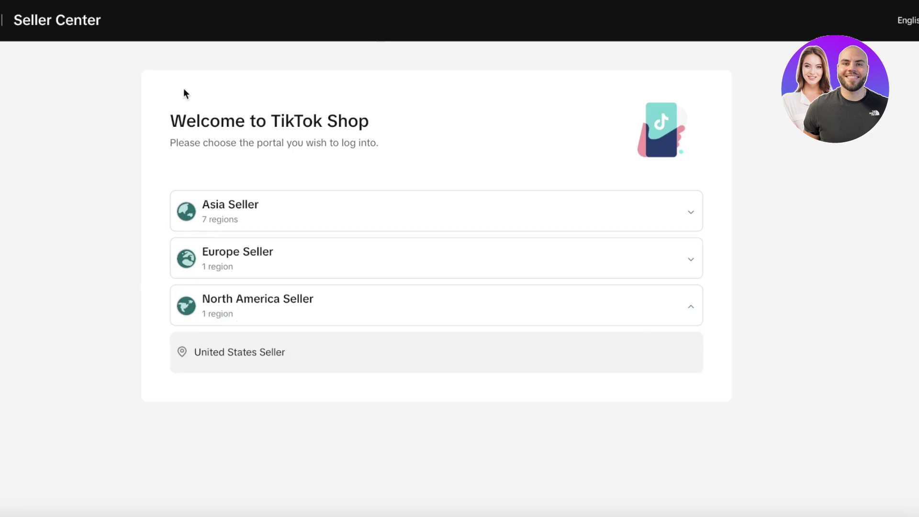
{"action": "mouse_move", "coordinate": [193, 355]}
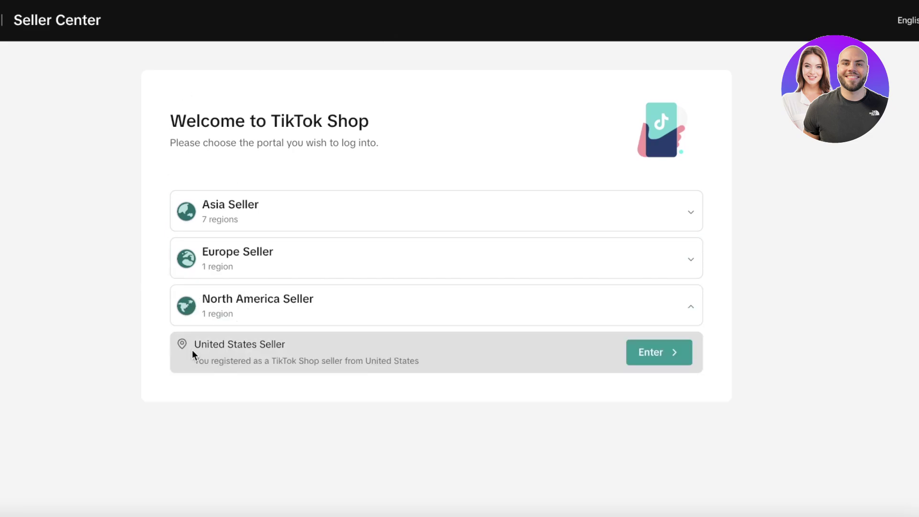
{"action": "left_click", "coordinate": [667, 361]}
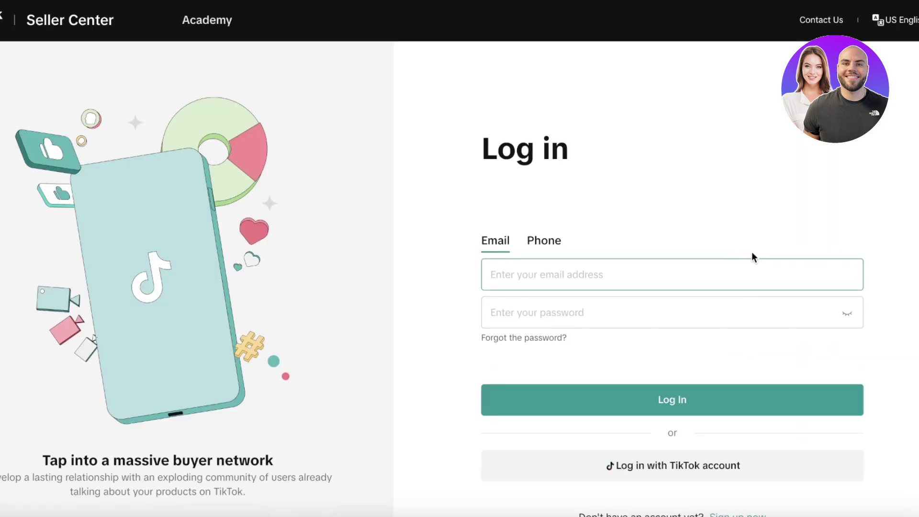
{"action": "left_click", "coordinate": [667, 312]}
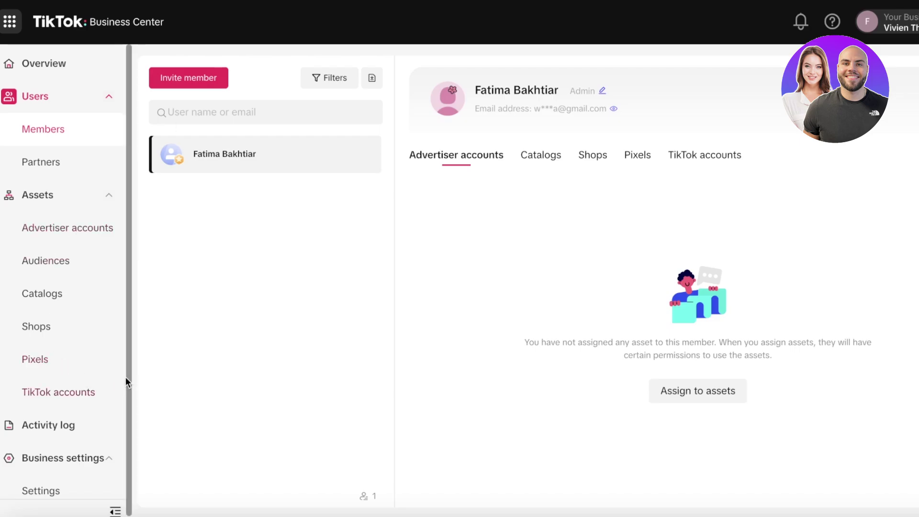
Switch to the TikTok website with the sound muted and browse the videos in the For You feed
{"action": "key", "text": "XF86AudioMute"}
{"action": "key", "text": "ctrl+Tab"}
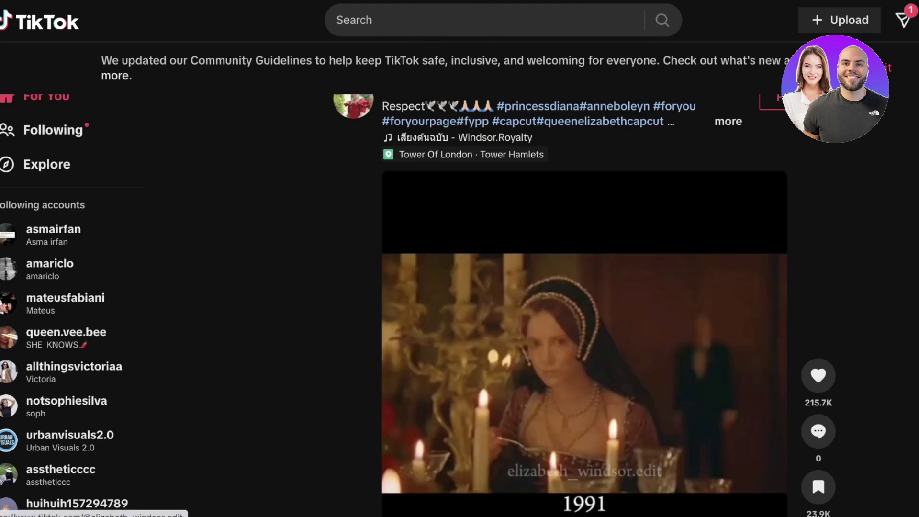
{"action": "scroll", "coordinate": [123, 243], "scroll_direction": "down", "scroll_amount": 6}
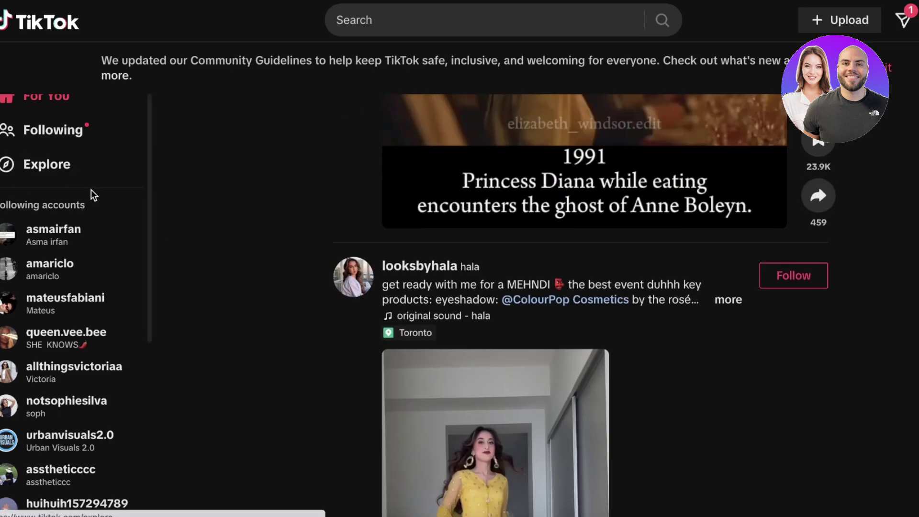
{"action": "scroll", "coordinate": [91, 191], "scroll_direction": "down", "scroll_amount": 5}
{"action": "scroll", "coordinate": [520, 204], "scroll_direction": "down", "scroll_amount": 5}
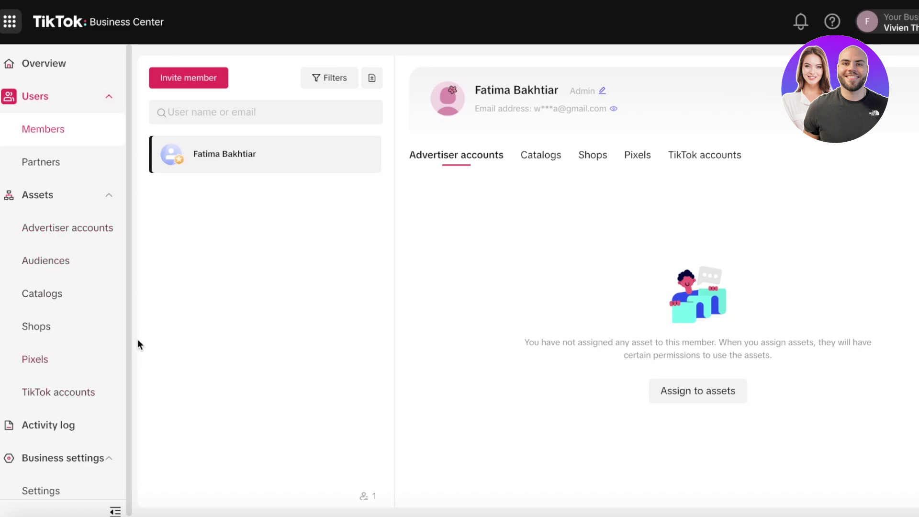
Review the Business Center's activity log and collapse the business settings group
{"action": "scroll", "coordinate": [77, 374], "scroll_direction": "down", "scroll_amount": 1}
{"action": "left_click", "coordinate": [55, 419]}
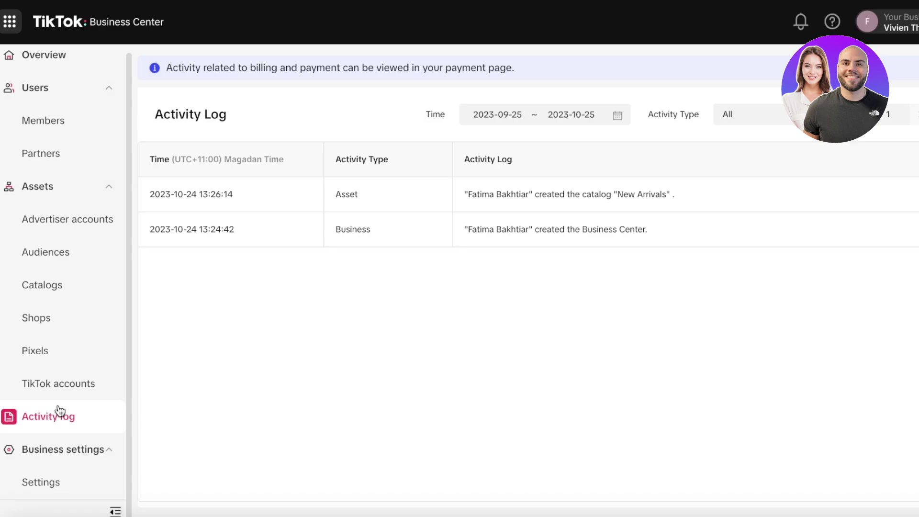
{"action": "left_click", "coordinate": [68, 449]}
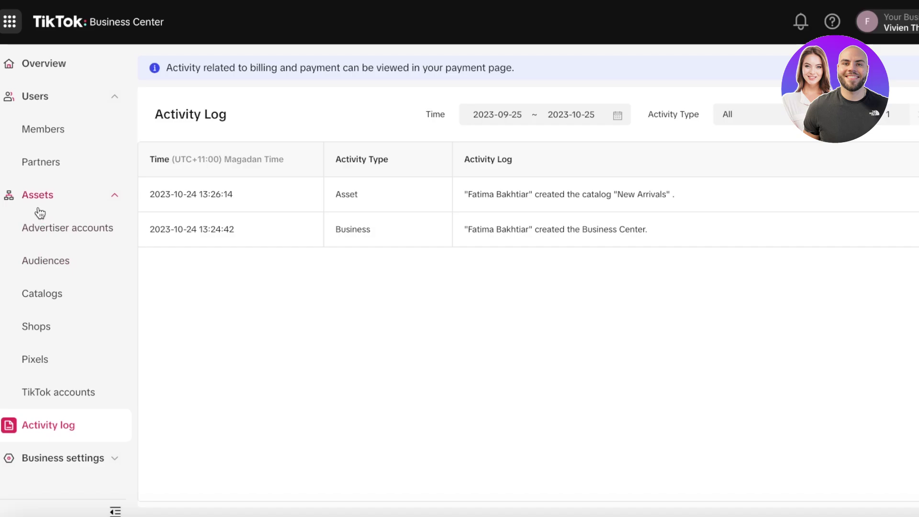
Return to the Business Center overview and review the remaining setup tasks for team, advertiser account and ads
{"action": "left_click", "coordinate": [32, 67]}
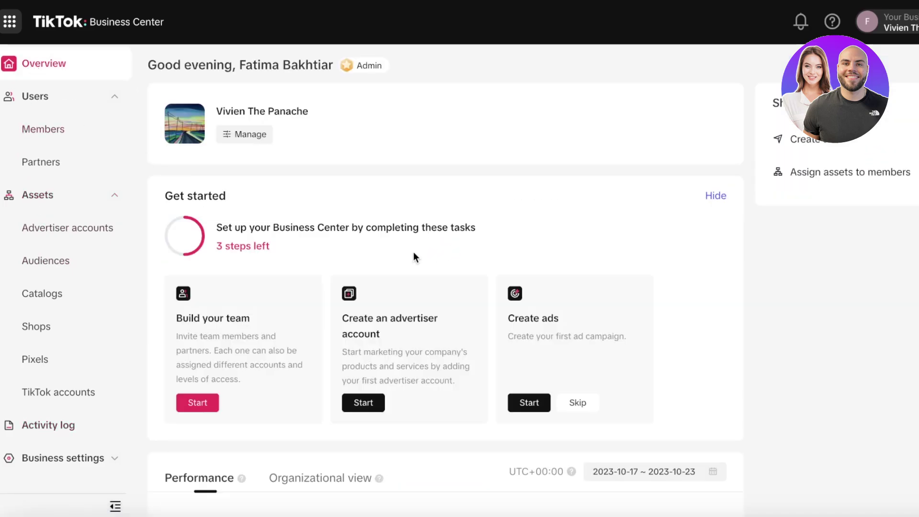
{"action": "scroll", "coordinate": [414, 253], "scroll_direction": "down", "scroll_amount": 2}
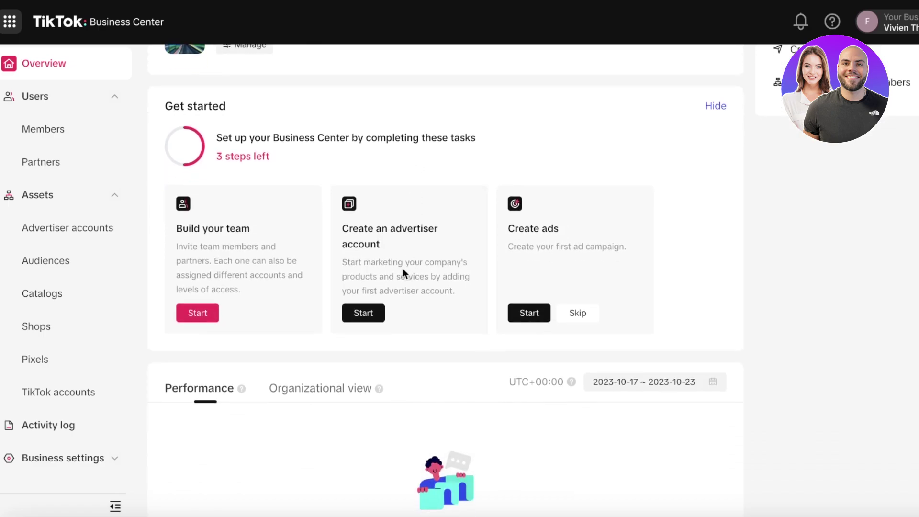